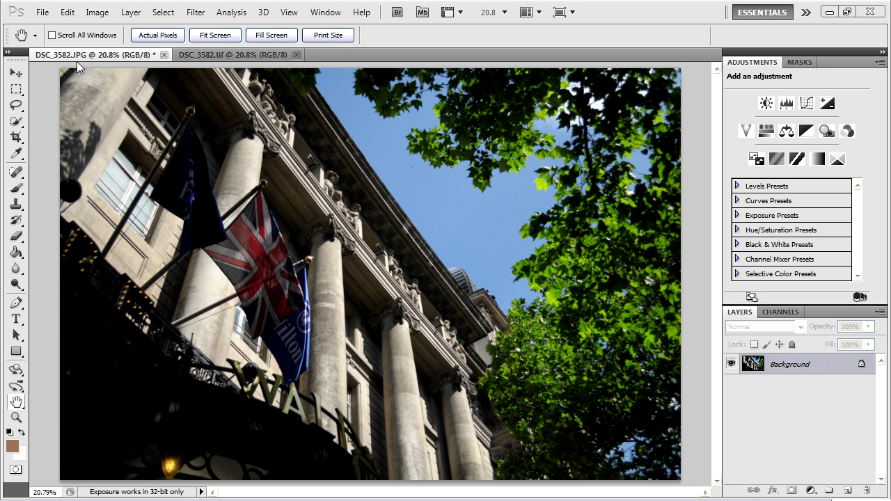
Step: Bring the brighter DSC_3582.tif version of the hotel photo to the front
{"action": "left_click", "coordinate": [248, 55]}
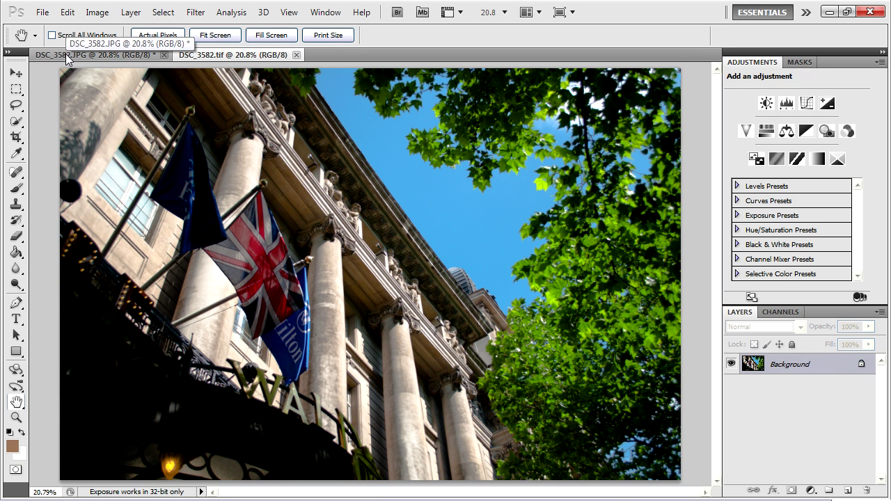
Step: Hide the panels and compare the DSC_3582.JPG and DSC_3582.tif versions side by side
{"action": "key", "text": "Tab"}
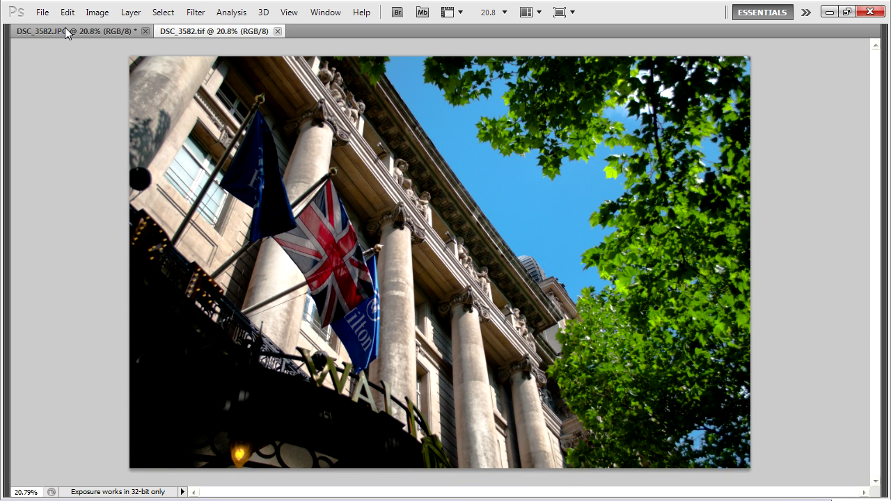
{"action": "left_click", "coordinate": [68, 33]}
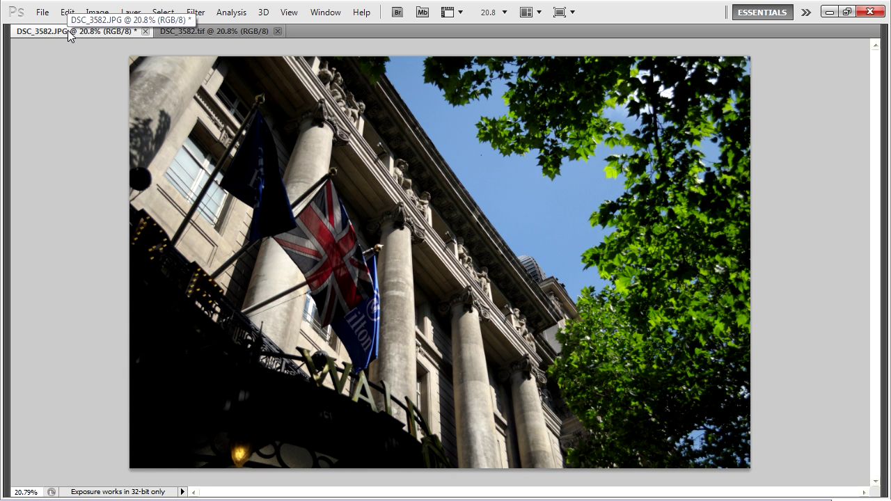
{"action": "left_click", "coordinate": [200, 33]}
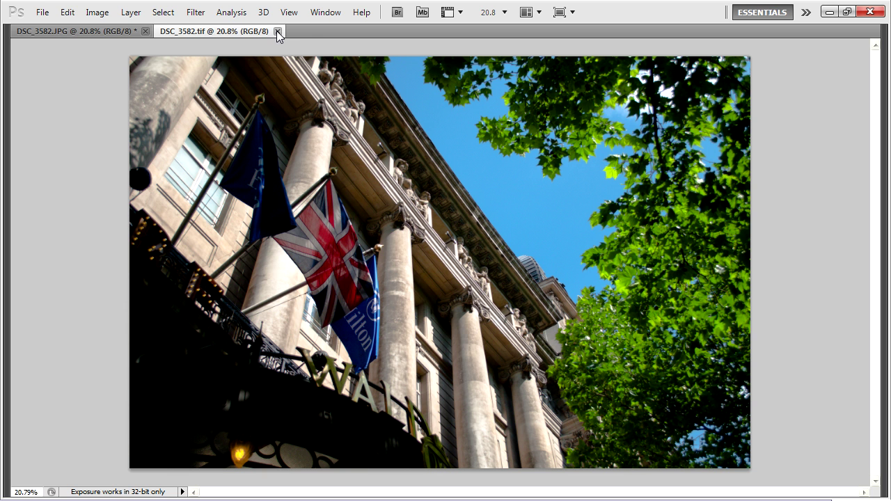
Step: Close DSC_3582.tif, restore the panels, and confirm sRGB IEC61966-2.1 as the RGB working space
{"action": "left_click", "coordinate": [277, 32]}
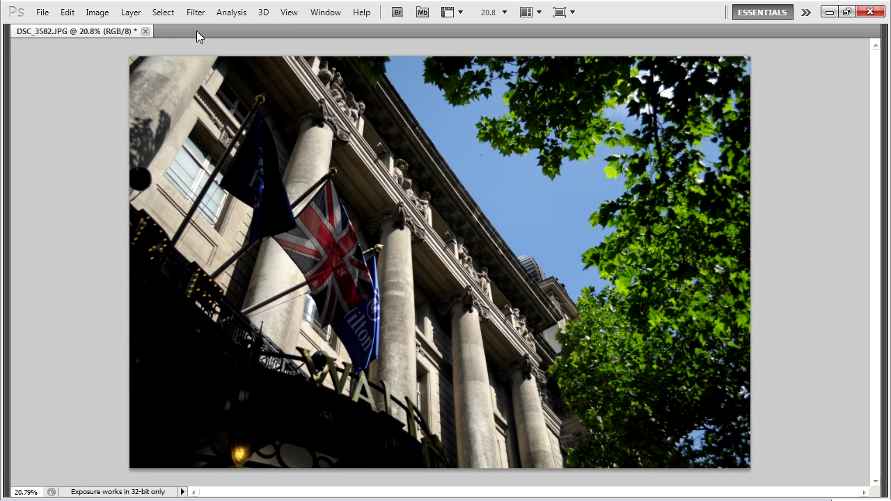
{"action": "key", "text": "Tab"}
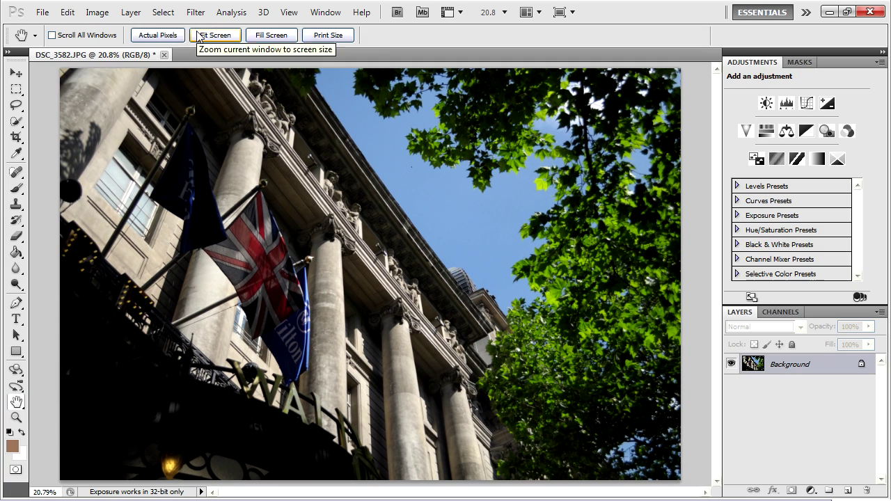
{"action": "left_click", "coordinate": [67, 11]}
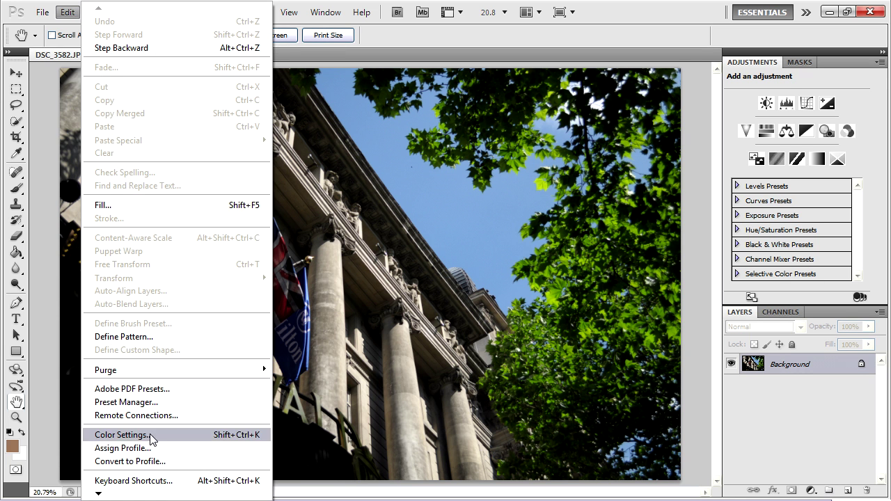
{"action": "left_click", "coordinate": [189, 436]}
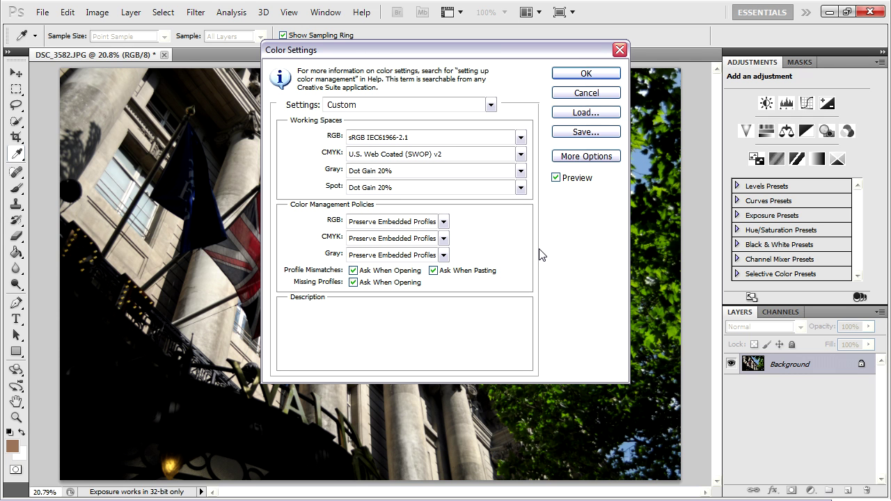
{"action": "mouse_move", "coordinate": [415, 141]}
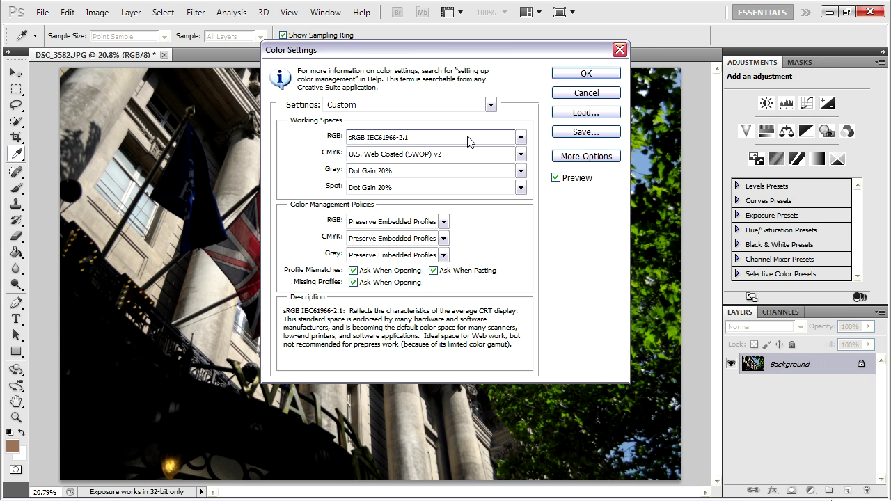
{"action": "mouse_move", "coordinate": [477, 230]}
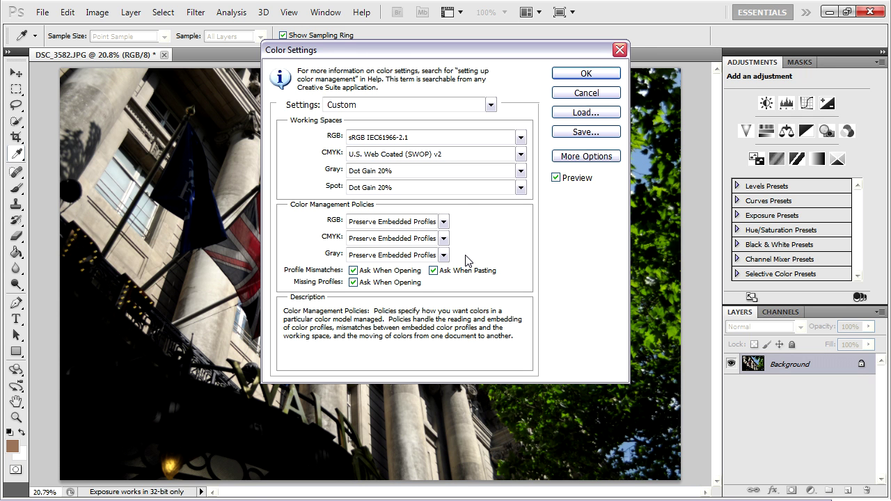
{"action": "mouse_move", "coordinate": [442, 289]}
{"action": "left_click", "coordinate": [610, 76]}
{"action": "key", "text": "h"}
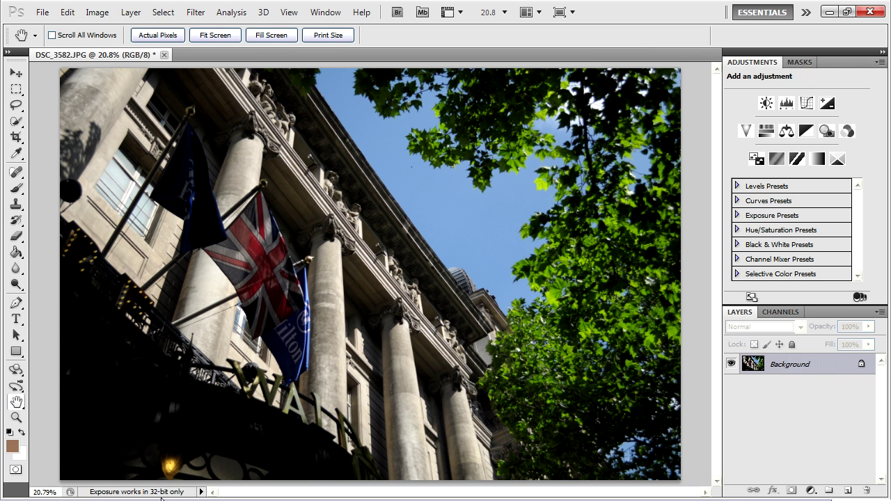
Step: Show Document Profile in the status bar, reading sRGB IEC61966-2.1 (8bpc)
{"action": "left_click", "coordinate": [201, 492]}
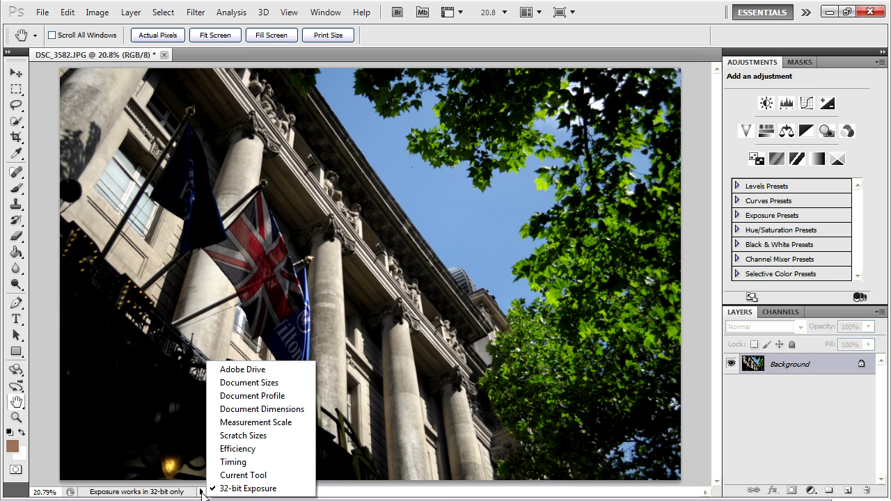
{"action": "left_click", "coordinate": [300, 397]}
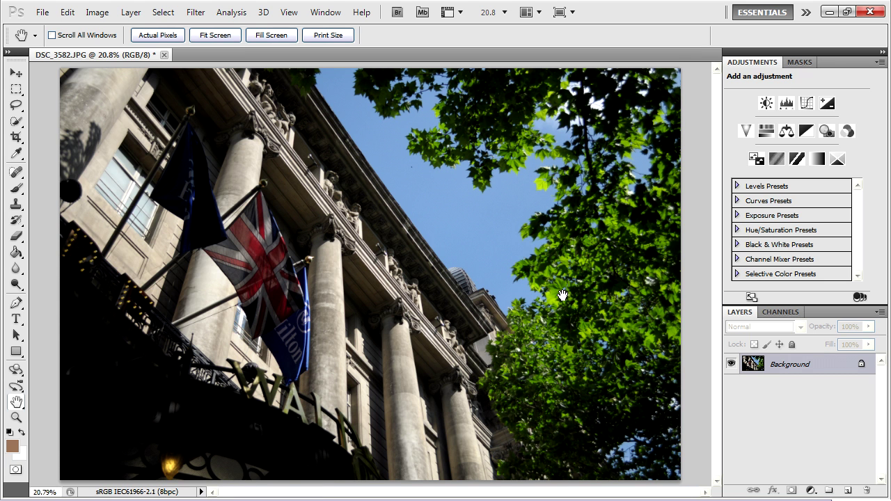
Step: Open DSC_3582.NEF in Camera Raw, briefly moving its window aside to check the Photoshop document
{"action": "left_click", "coordinate": [43, 12]}
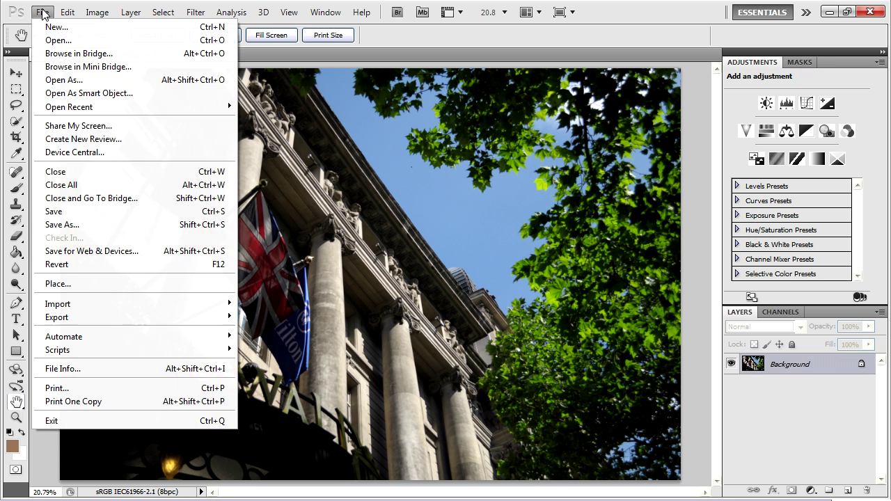
{"action": "left_click", "coordinate": [110, 40]}
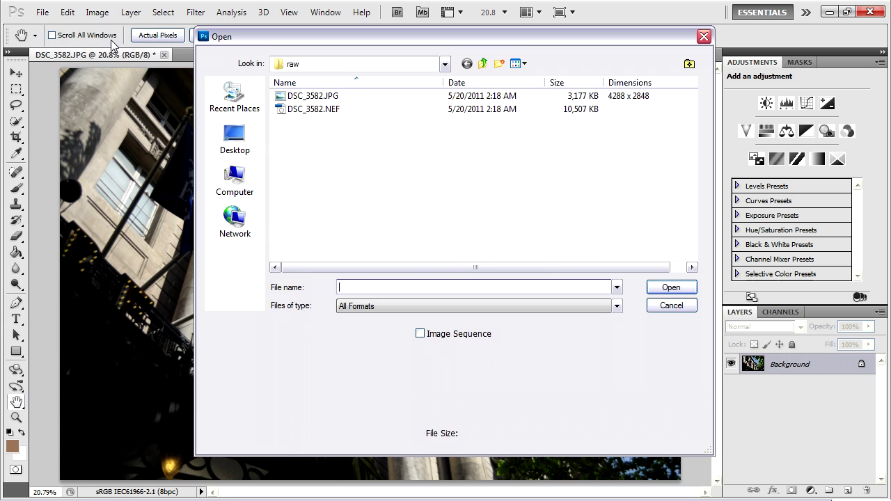
{"action": "left_click", "coordinate": [308, 110]}
{"action": "left_click", "coordinate": [669, 289]}
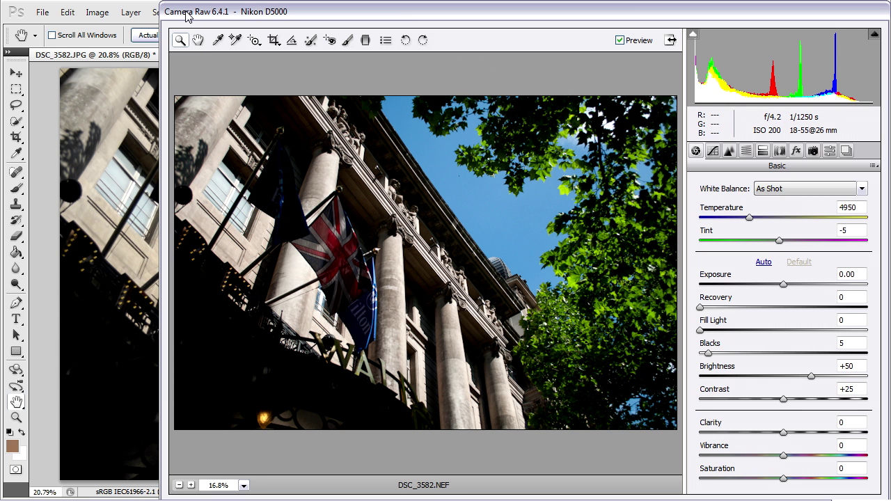
{"action": "left_click_drag", "start_coordinate": [186, 16], "coordinate": [463, 7]}
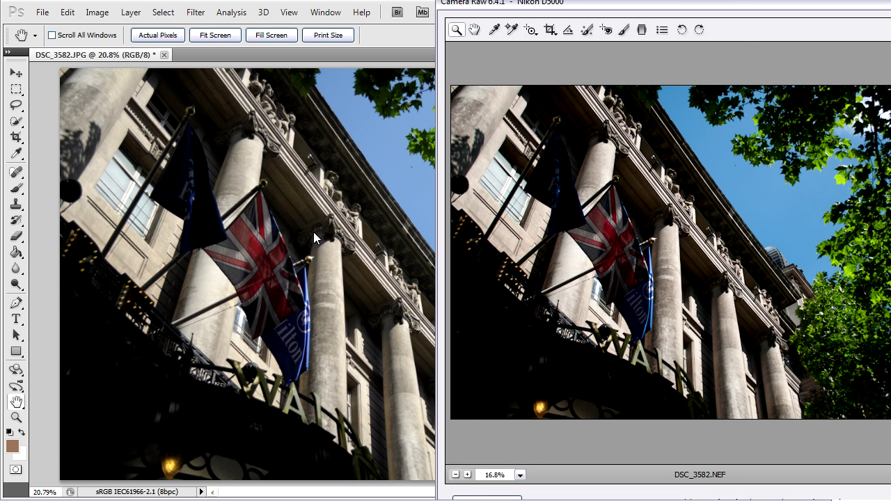
{"action": "left_click_drag", "start_coordinate": [750, 5], "coordinate": [393, 9]}
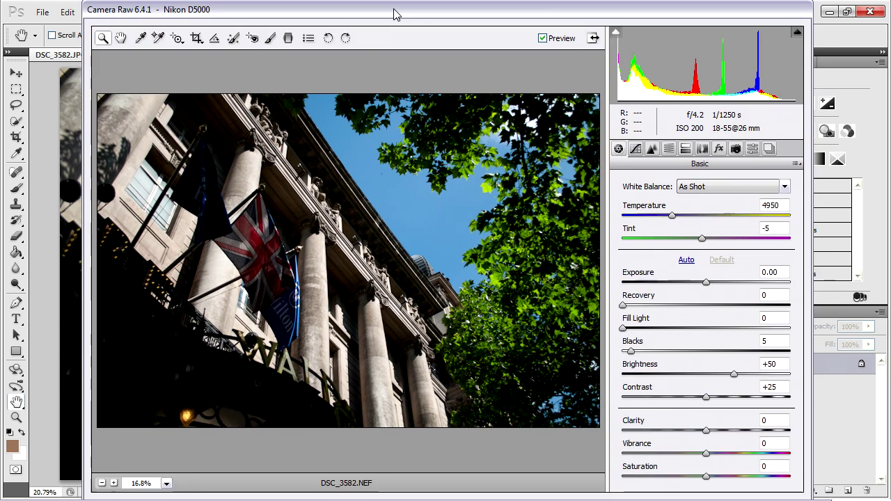
Step: Make Camera Raw full screen and heal a sky blemish with Spot Removal at radius 9
{"action": "left_click", "coordinate": [593, 40]}
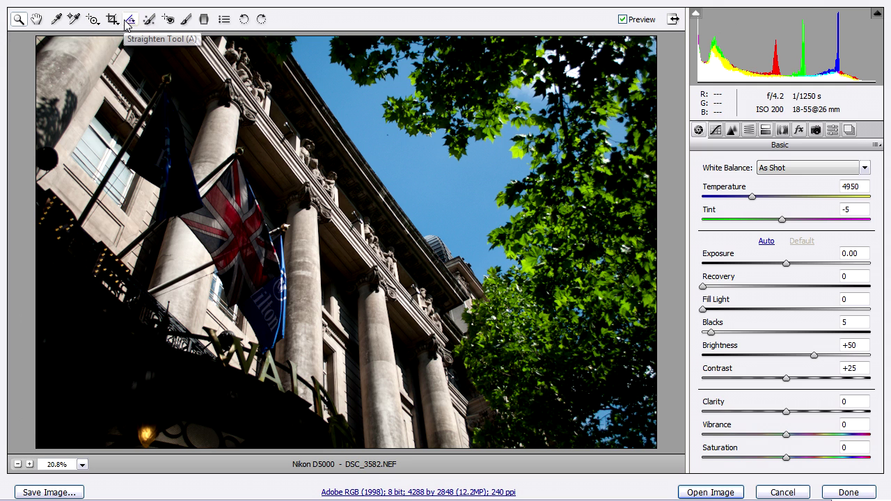
{"action": "left_click", "coordinate": [149, 20]}
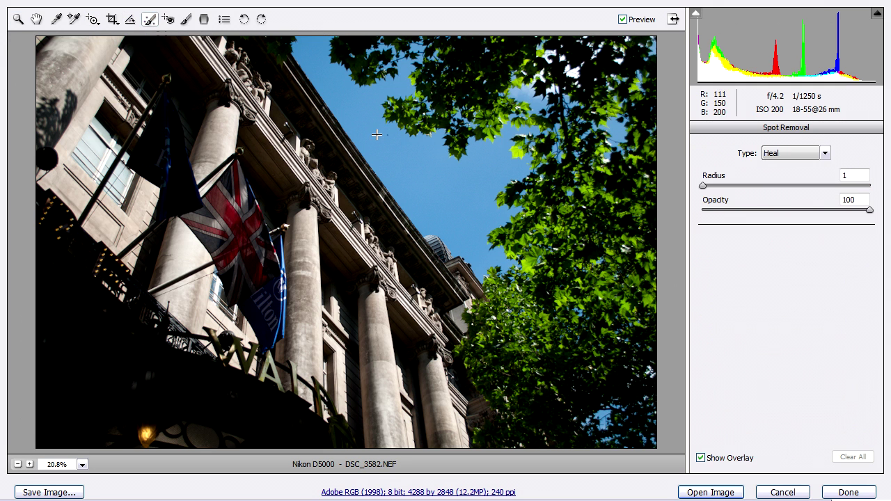
{"action": "left_click_drag", "start_coordinate": [704, 186], "coordinate": [719, 191]}
{"action": "left_click", "coordinate": [388, 135]}
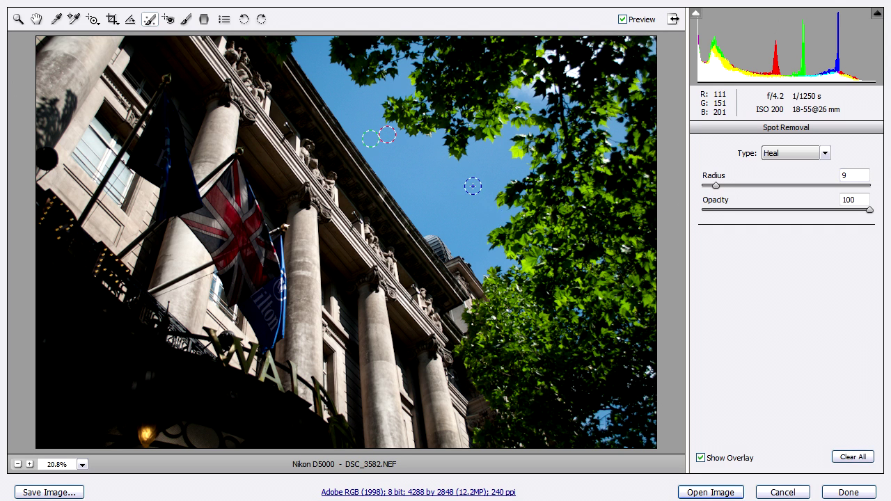
{"action": "left_click", "coordinate": [18, 20]}
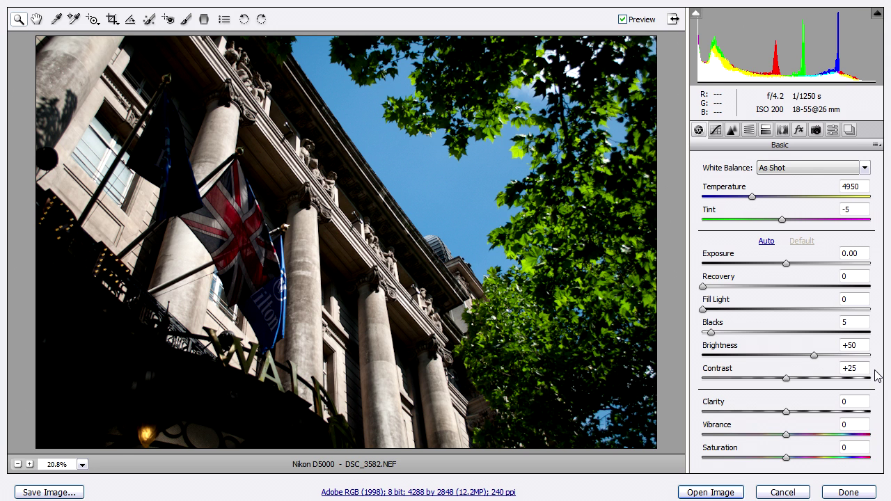
Step: Look through the Tone Curve, Detail and HSL panels, then return to Basic
{"action": "left_click", "coordinate": [715, 130]}
{"action": "left_click", "coordinate": [732, 130]}
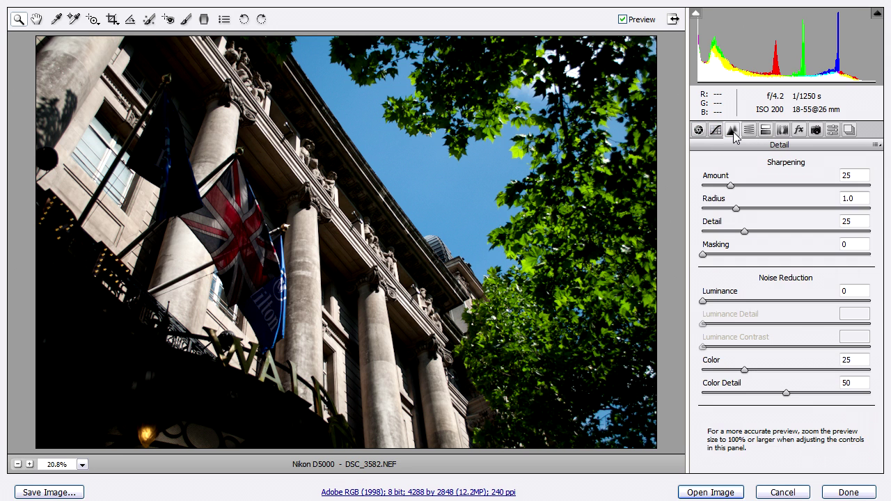
{"action": "left_click", "coordinate": [748, 131]}
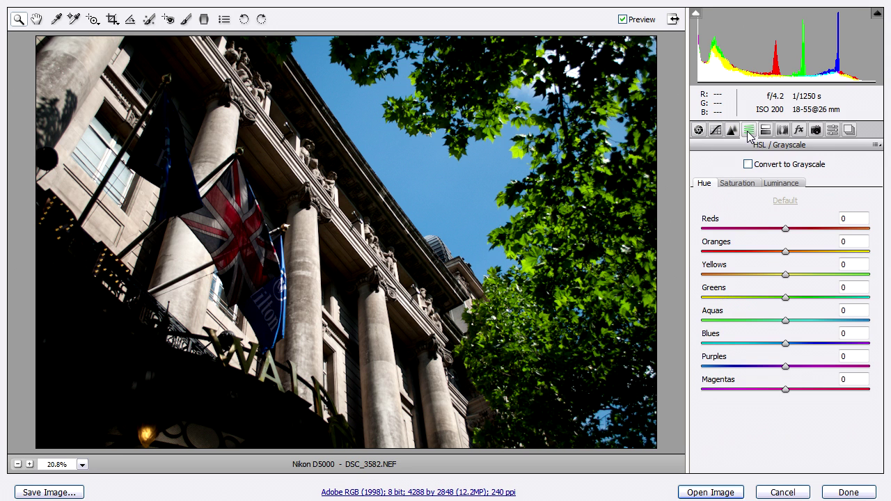
{"action": "left_click", "coordinate": [698, 130]}
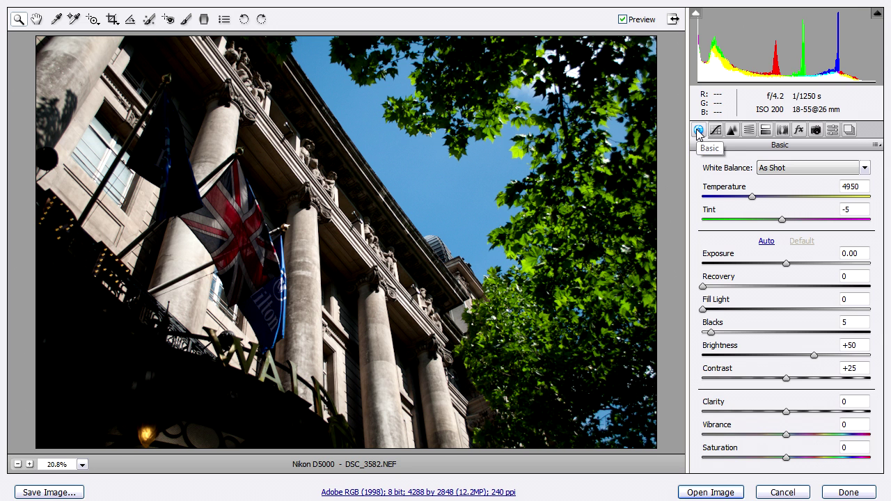
Step: Set Brightness and Contrast both to 0
{"action": "left_click", "coordinate": [861, 346]}
{"action": "left_click_drag", "start_coordinate": [860, 345], "coordinate": [785, 351]}
{"action": "type", "text": "0"}
{"action": "key", "text": "Tab"}
{"action": "type", "text": "0"}
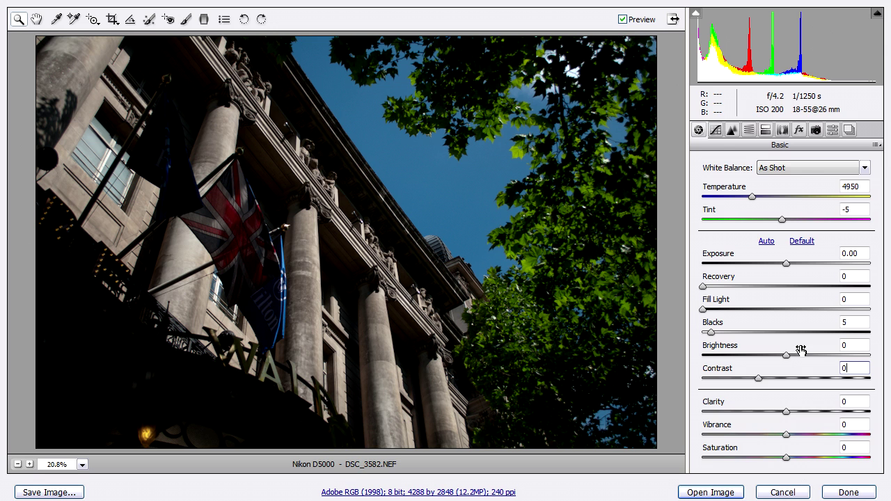
Step: Change the Point tone curve from Medium Contrast to Linear
{"action": "left_click", "coordinate": [716, 131]}
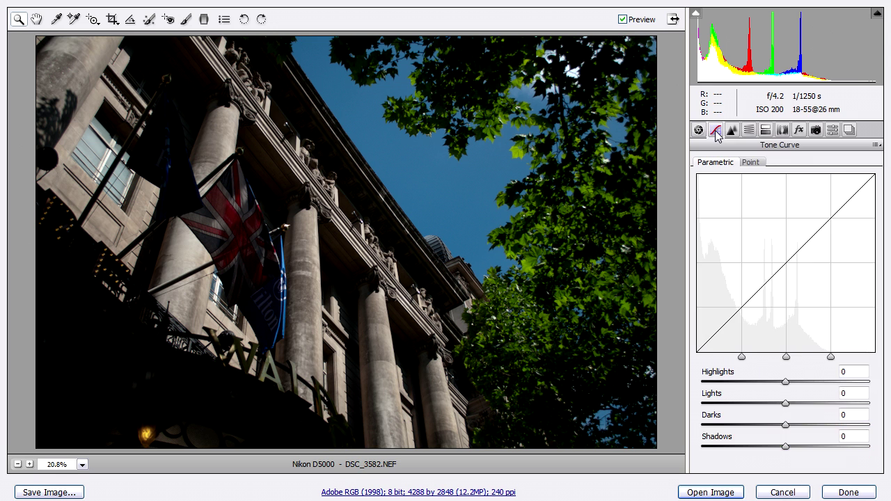
{"action": "left_click", "coordinate": [751, 162]}
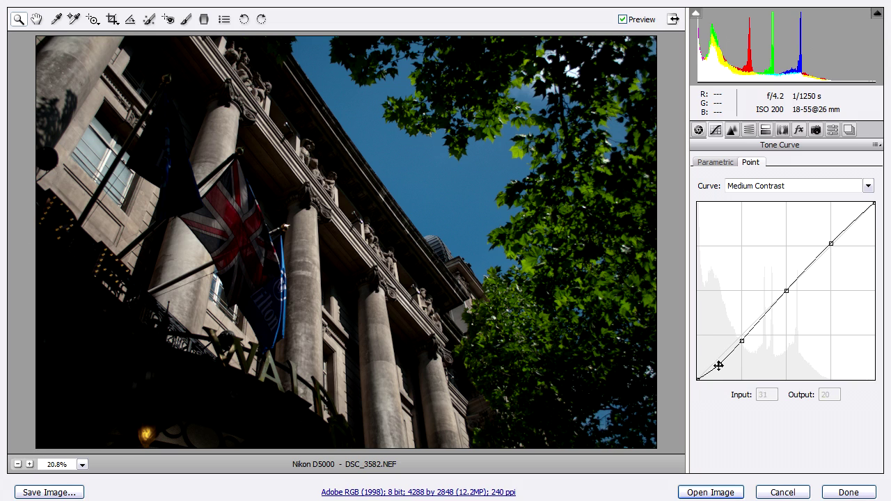
{"action": "mouse_move", "coordinate": [718, 363]}
{"action": "left_mouse_down"}
{"action": "mouse_move", "coordinate": [712, 350]}
{"action": "mouse_move", "coordinate": [724, 365]}
{"action": "left_mouse_up"}
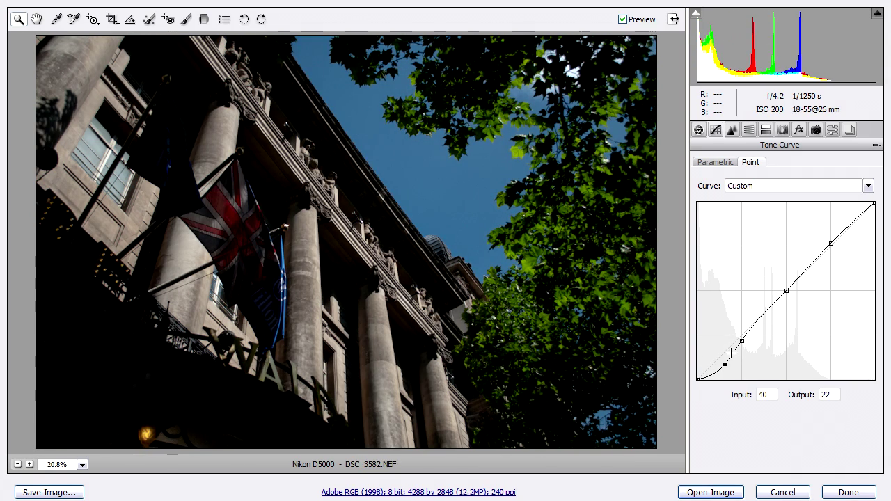
{"action": "left_click", "coordinate": [868, 186]}
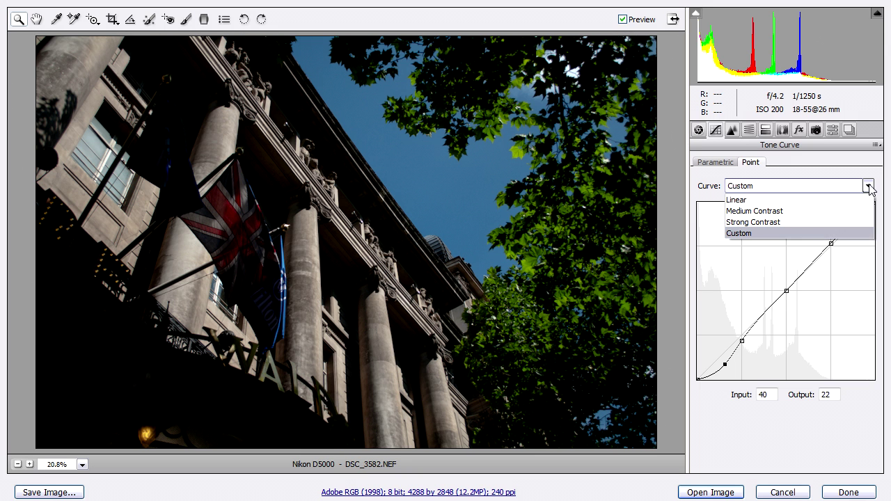
{"action": "left_click", "coordinate": [742, 200]}
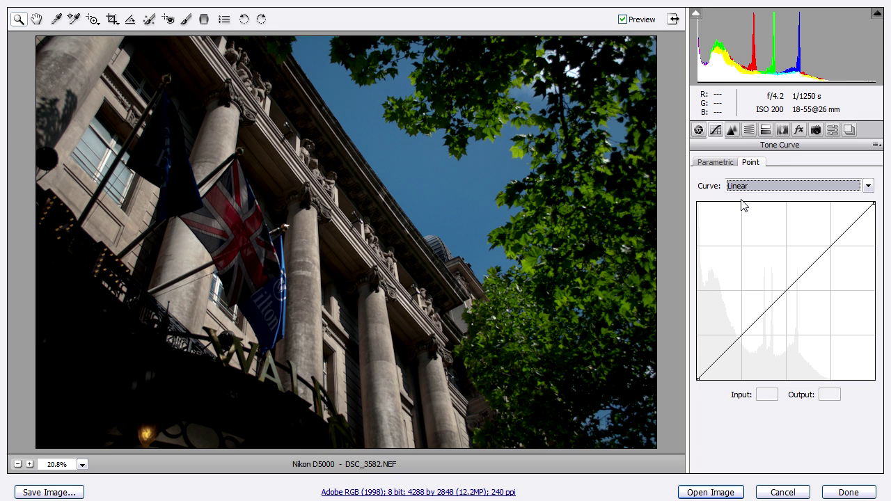
Step: Set Detail sharpening Amount and Color noise reduction to 0
{"action": "left_click", "coordinate": [733, 131]}
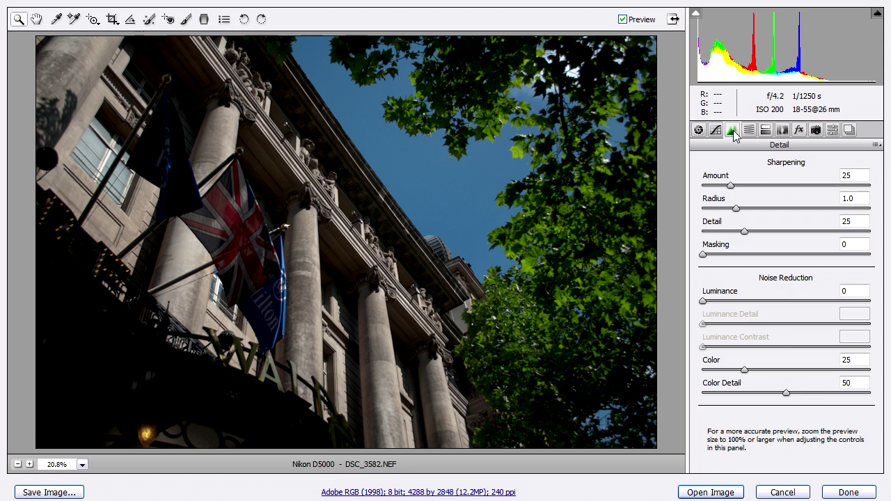
{"action": "left_click", "coordinate": [859, 176]}
{"action": "type", "text": "0"}
{"action": "left_click", "coordinate": [857, 360]}
{"action": "type", "text": "0"}
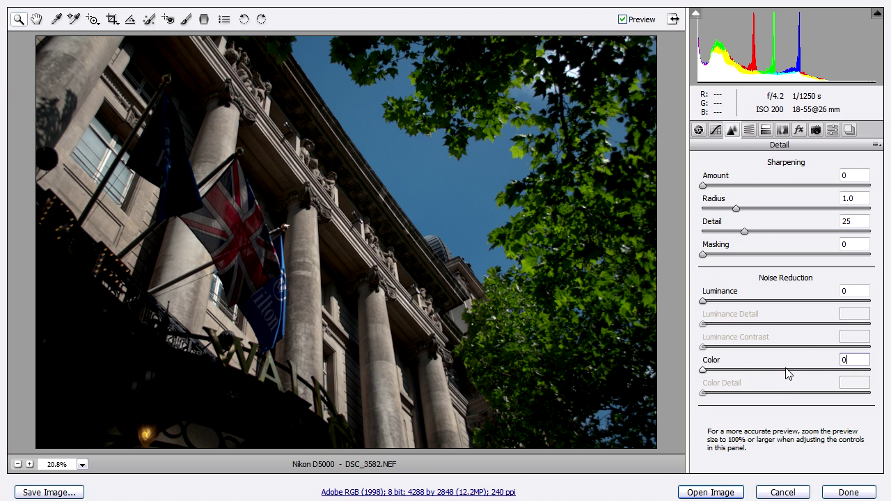
Step: Check HSL, Split Toning, Lens Corrections, Effects and Camera Calibration panels are at zero
{"action": "left_click", "coordinate": [755, 132]}
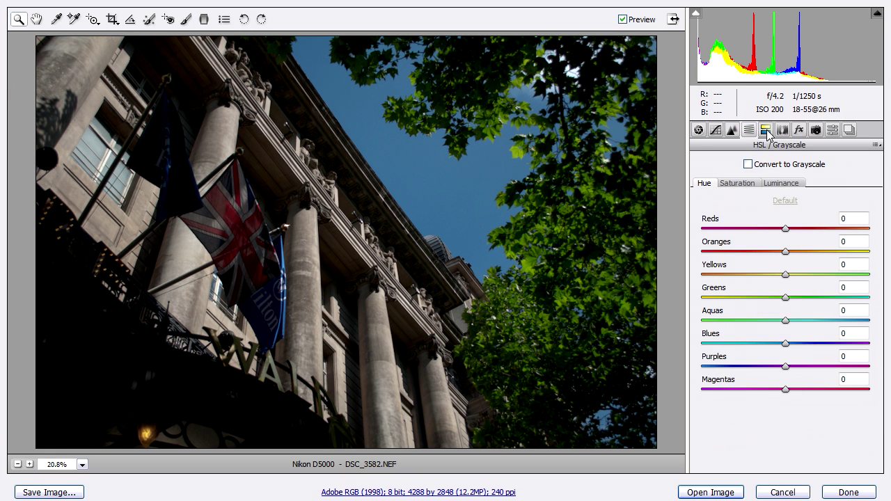
{"action": "left_click", "coordinate": [766, 132]}
{"action": "left_click", "coordinate": [782, 132]}
{"action": "left_click", "coordinate": [799, 131]}
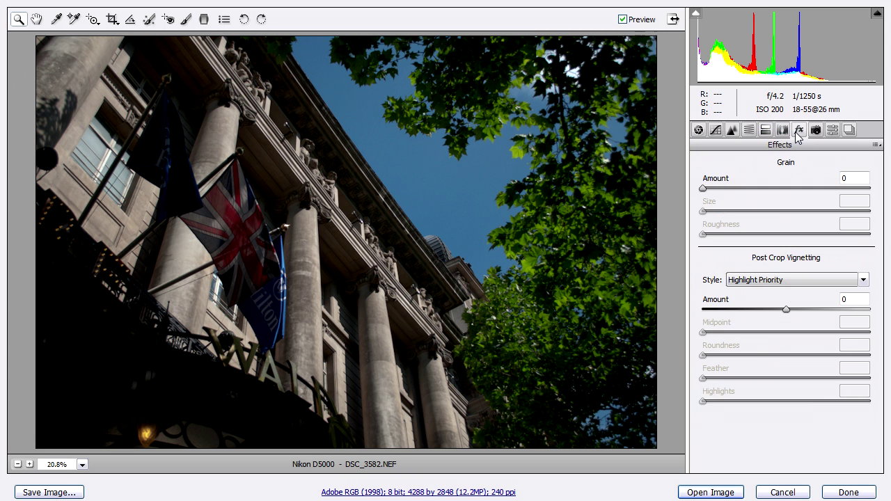
{"action": "left_click", "coordinate": [815, 131]}
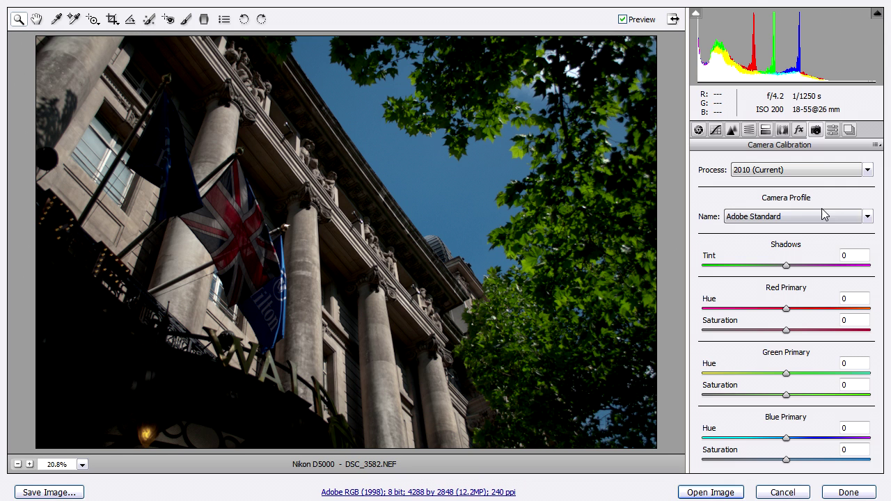
Step: Start saving all current Camera Raw settings from the Presets panel menu
{"action": "left_click", "coordinate": [835, 133]}
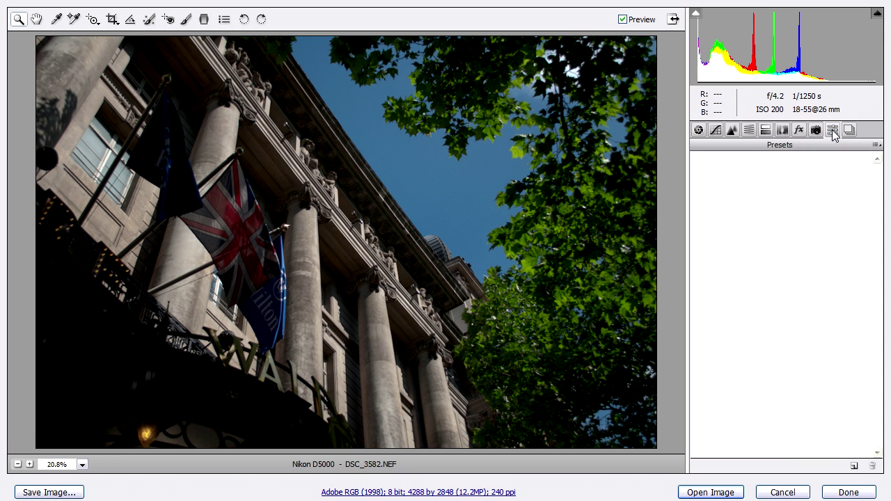
{"action": "left_click", "coordinate": [876, 146]}
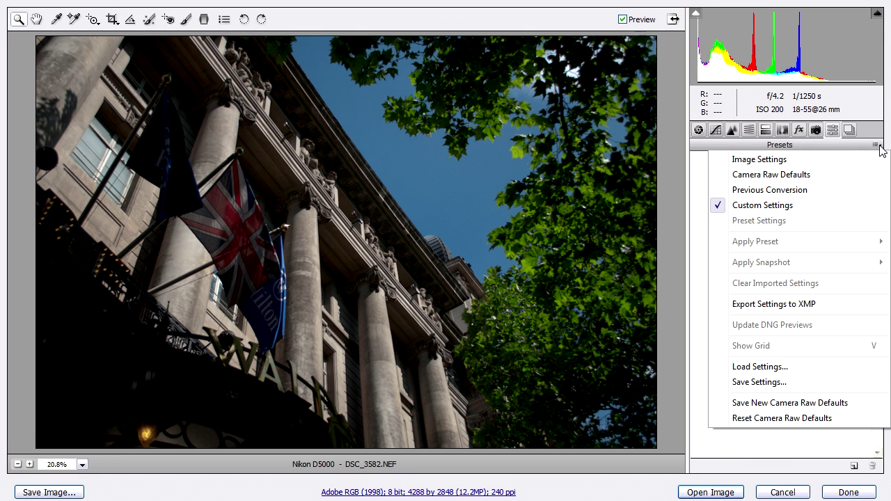
{"action": "left_click", "coordinate": [759, 382]}
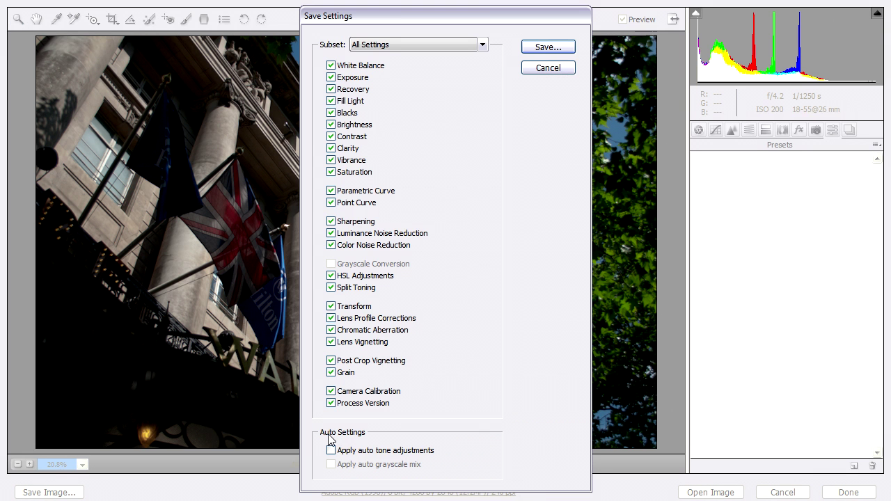
{"action": "left_click", "coordinate": [556, 50]}
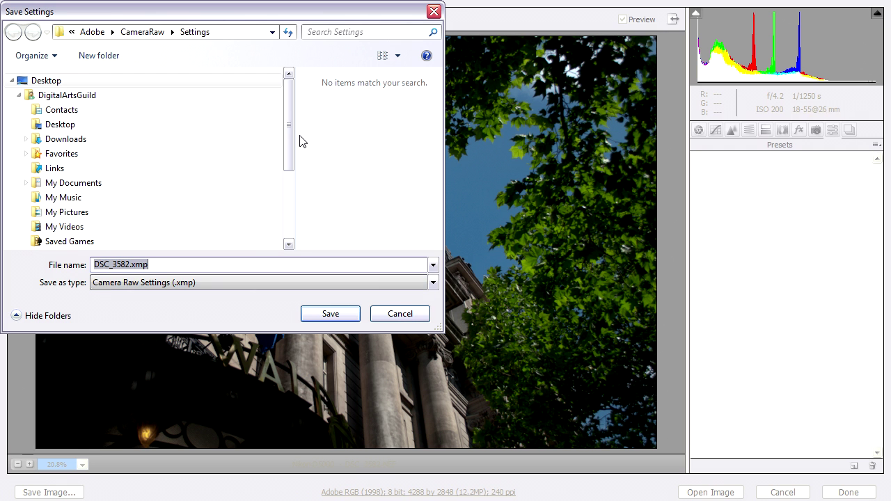
Step: Save the settings as neutral.xmp in My Documents > photographs > edited
{"action": "left_click_drag", "start_coordinate": [290, 130], "coordinate": [281, 146]}
{"action": "left_click", "coordinate": [25, 147]}
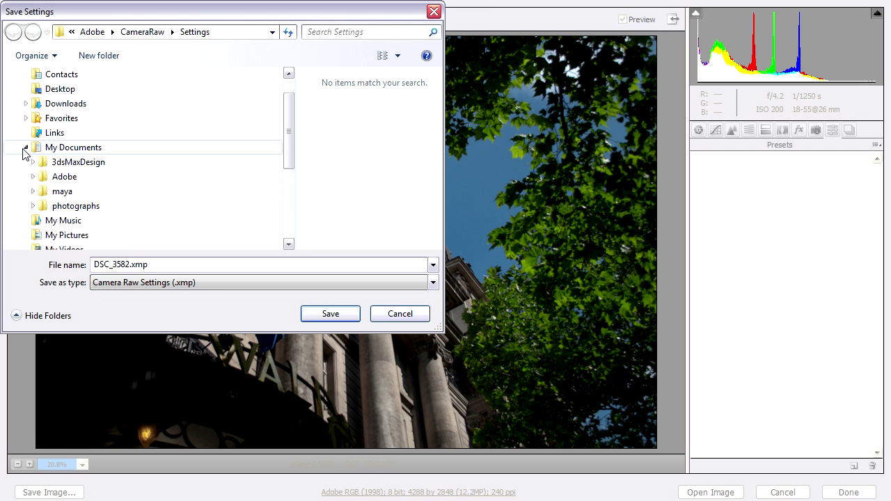
{"action": "left_click", "coordinate": [32, 205]}
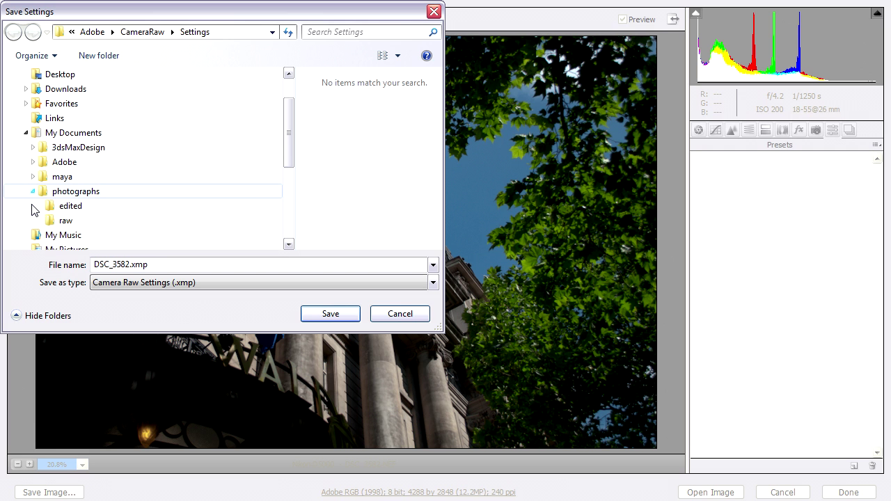
{"action": "left_click", "coordinate": [68, 206]}
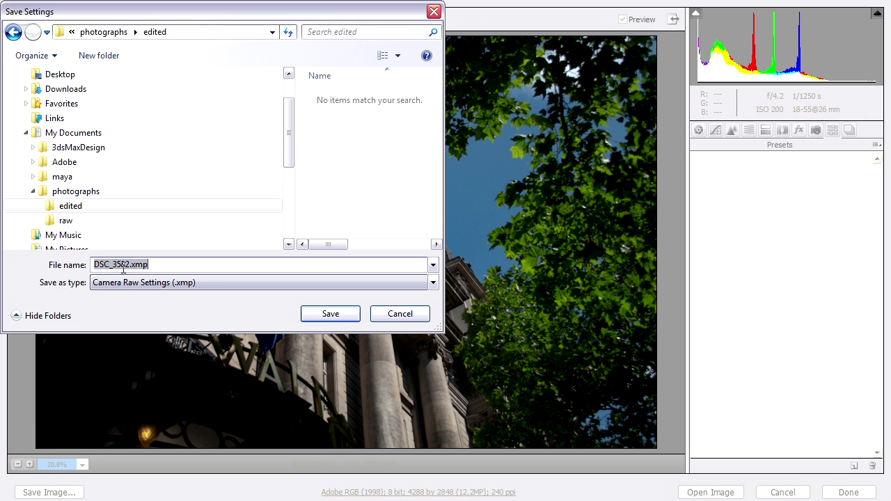
{"action": "left_click", "coordinate": [129, 265]}
{"action": "key", "text": "BackSpace"}
{"action": "key", "text": "BackSpace"}
{"action": "key", "text": "BackSpace"}
{"action": "key", "text": "BackSpace"}
{"action": "key", "text": "BackSpace"}
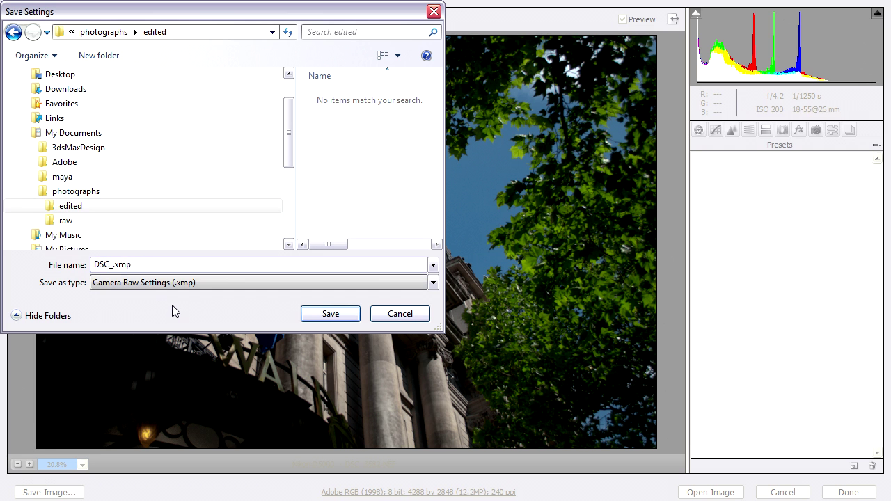
{"action": "key", "text": "BackSpace"}
{"action": "key", "text": "BackSpace"}
{"action": "key", "text": "BackSpace"}
{"action": "type", "text": "neutral"}
{"action": "left_click", "coordinate": [337, 318]}
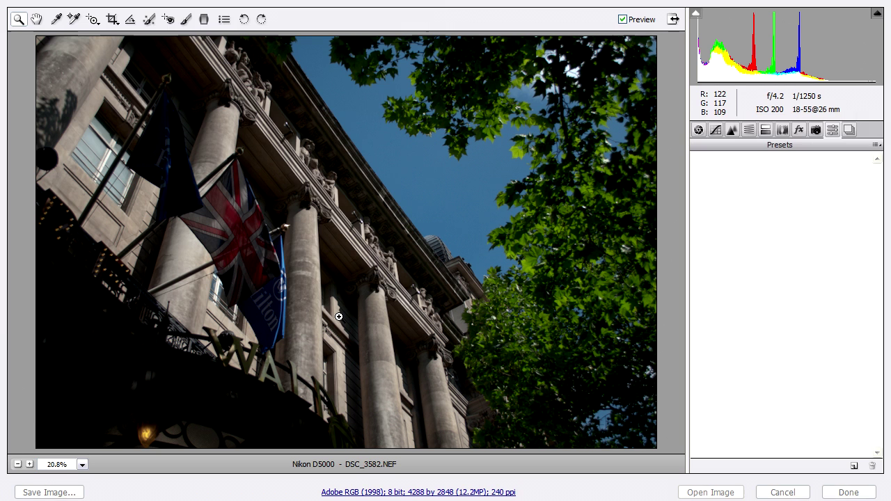
{"action": "left_click", "coordinate": [876, 145]}
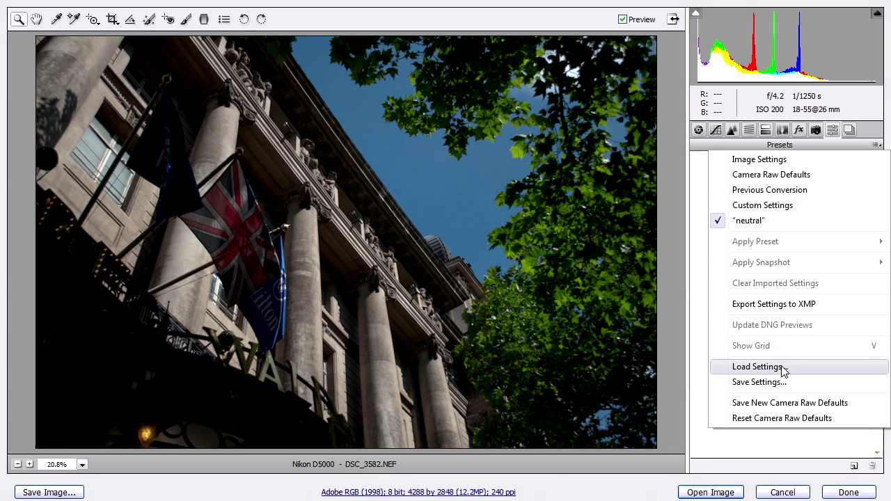
Step: In the Basic tab, try Exposure values up to +1.55 and settle on +0.75 with Recovery 0
{"action": "left_click", "coordinate": [697, 130]}
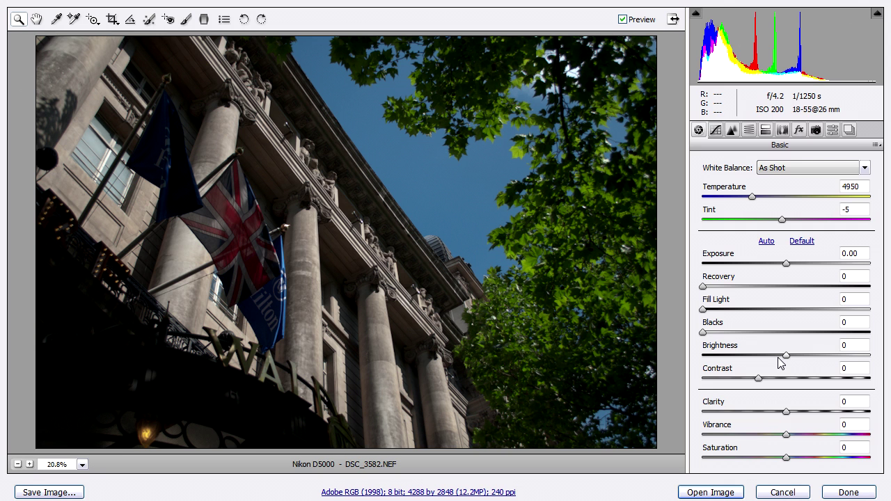
{"action": "mouse_move", "coordinate": [785, 266]}
{"action": "left_mouse_down"}
{"action": "mouse_move", "coordinate": [806, 262]}
{"action": "mouse_move", "coordinate": [758, 265]}
{"action": "mouse_move", "coordinate": [791, 262]}
{"action": "left_mouse_up"}
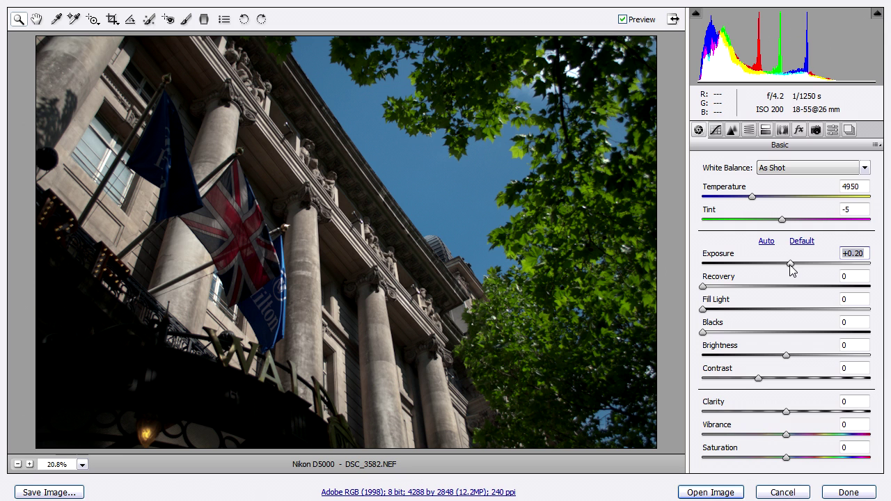
{"action": "mouse_move", "coordinate": [791, 265]}
{"action": "left_mouse_down"}
{"action": "mouse_move", "coordinate": [812, 266]}
{"action": "mouse_move", "coordinate": [804, 268]}
{"action": "left_mouse_up"}
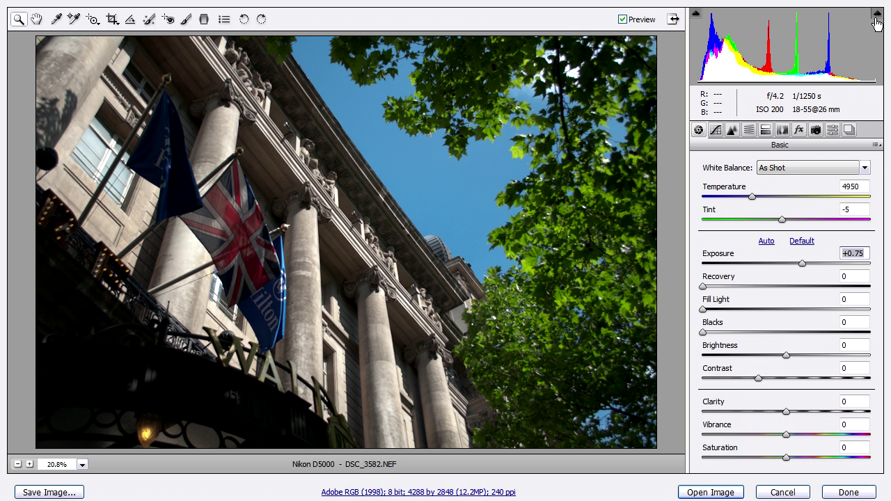
{"action": "left_click_drag", "start_coordinate": [804, 265], "coordinate": [819, 265]}
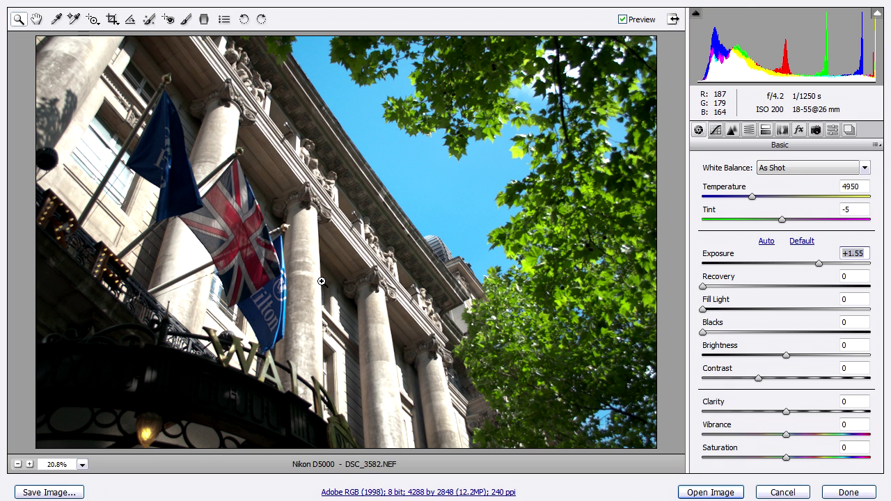
{"action": "left_click_drag", "start_coordinate": [822, 269], "coordinate": [804, 270]}
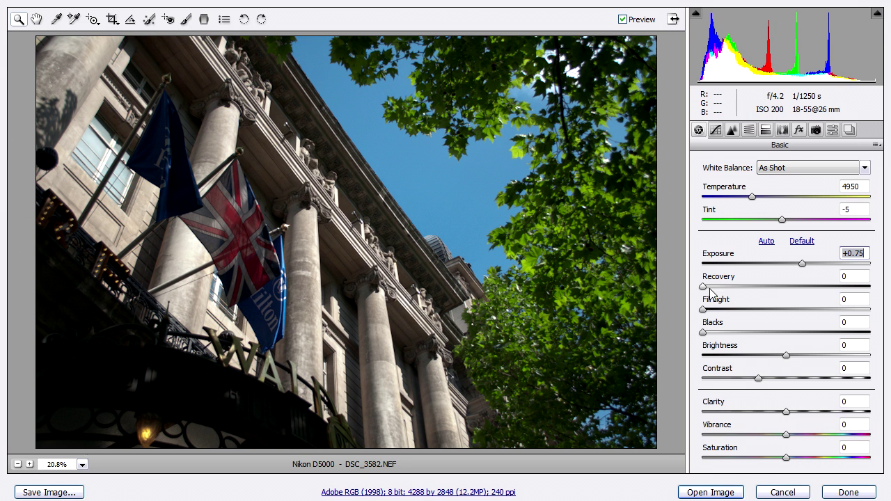
{"action": "mouse_move", "coordinate": [704, 289]}
{"action": "left_mouse_down"}
{"action": "mouse_move", "coordinate": [748, 293]}
{"action": "mouse_move", "coordinate": [689, 291]}
{"action": "left_mouse_up"}
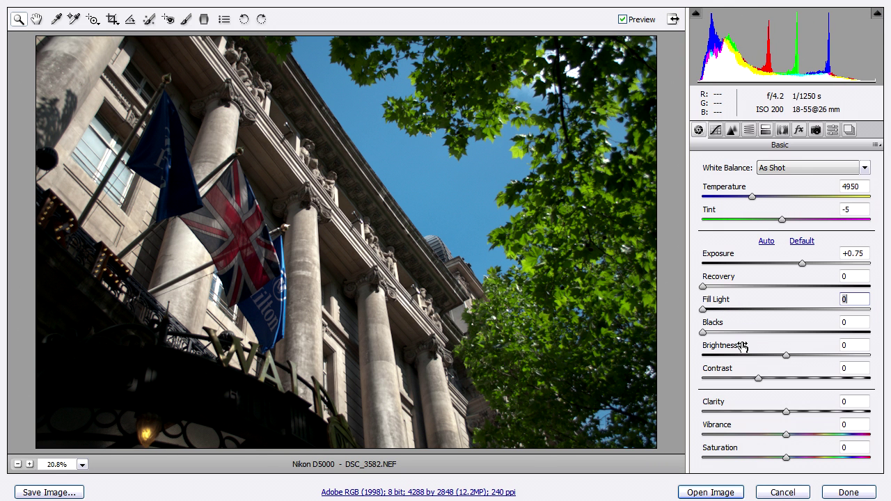
{"action": "left_click", "coordinate": [803, 263]}
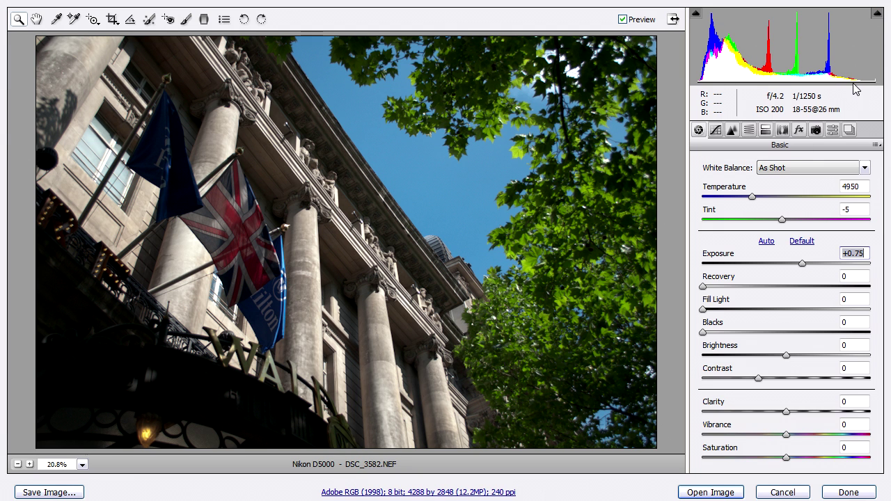
Step: Add Point tone curve points that lift the shadows and highlights and lower the midtones
{"action": "left_click", "coordinate": [715, 131]}
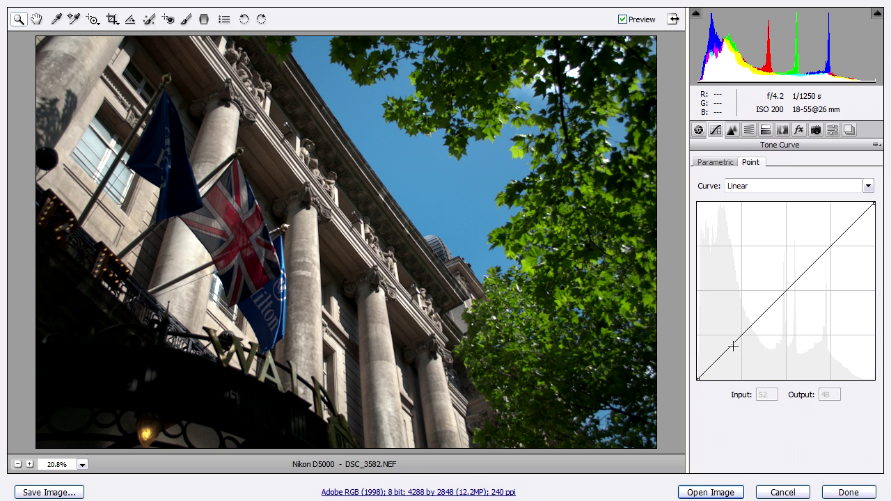
{"action": "left_click", "coordinate": [714, 364]}
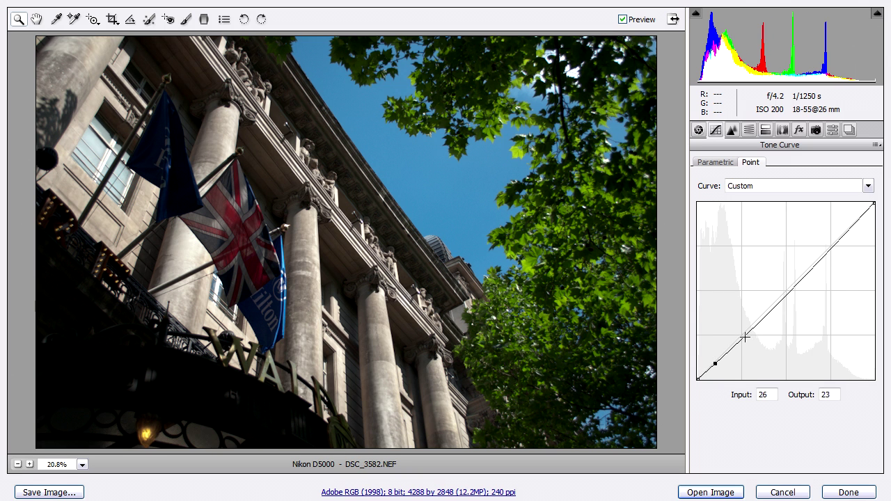
{"action": "left_click_drag", "start_coordinate": [742, 338], "coordinate": [741, 330]}
{"action": "left_click_drag", "start_coordinate": [781, 286], "coordinate": [790, 290]}
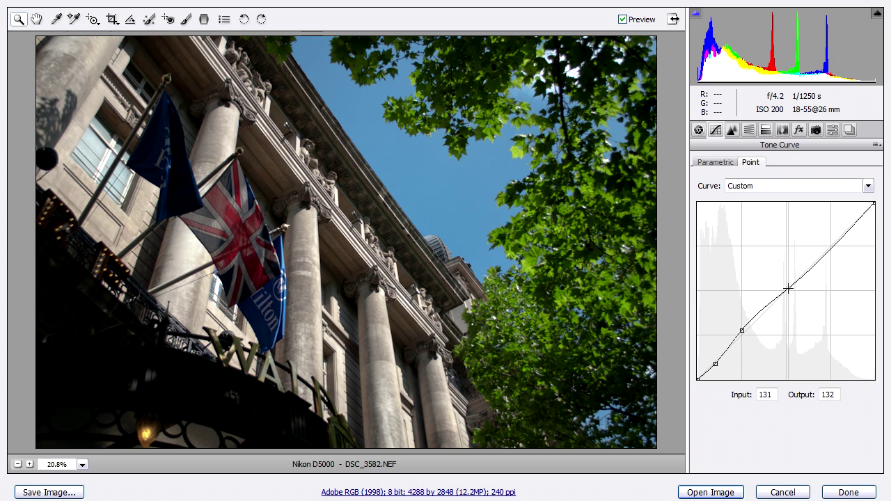
{"action": "left_click_drag", "start_coordinate": [823, 257], "coordinate": [826, 243]}
{"action": "left_click", "coordinate": [791, 291]}
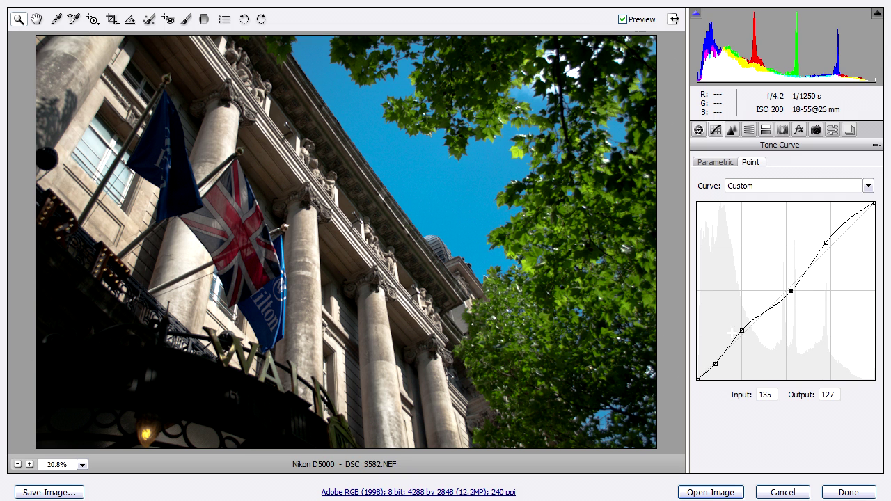
Step: Refine the curve's shadow and upper points into a gentle S, then set Fill Light to 3
{"action": "left_click_drag", "start_coordinate": [742, 330], "coordinate": [740, 326]}
{"action": "left_click", "coordinate": [716, 363]}
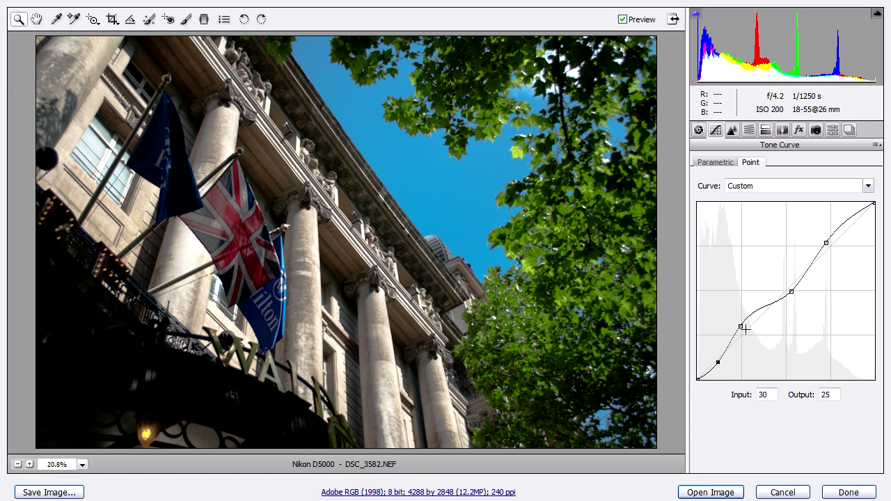
{"action": "left_click_drag", "start_coordinate": [741, 325], "coordinate": [742, 326]}
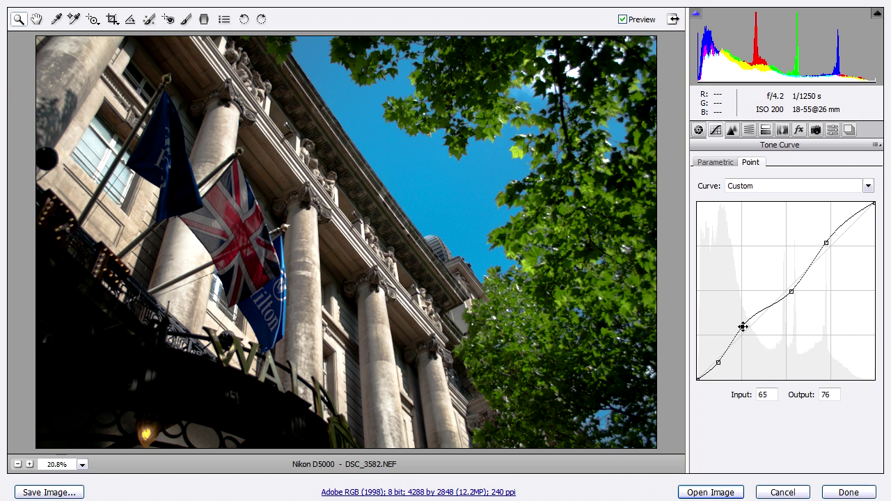
{"action": "left_click", "coordinate": [827, 244]}
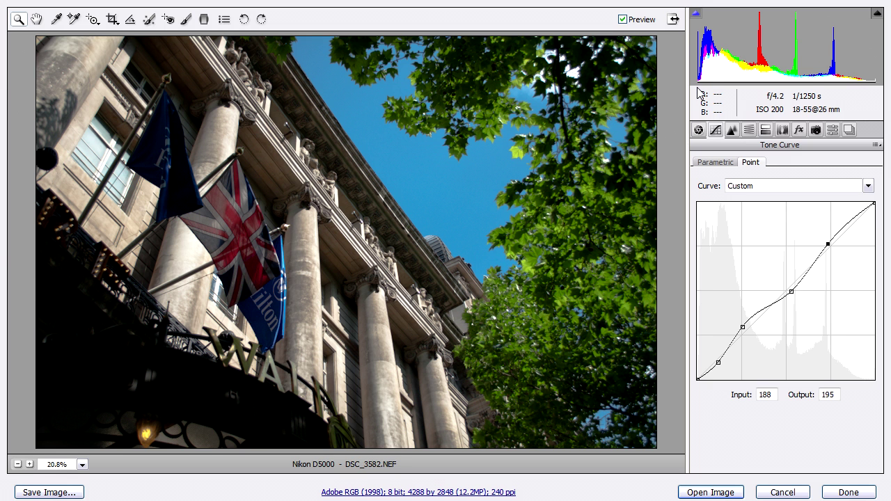
{"action": "left_click_drag", "start_coordinate": [719, 365], "coordinate": [717, 362]}
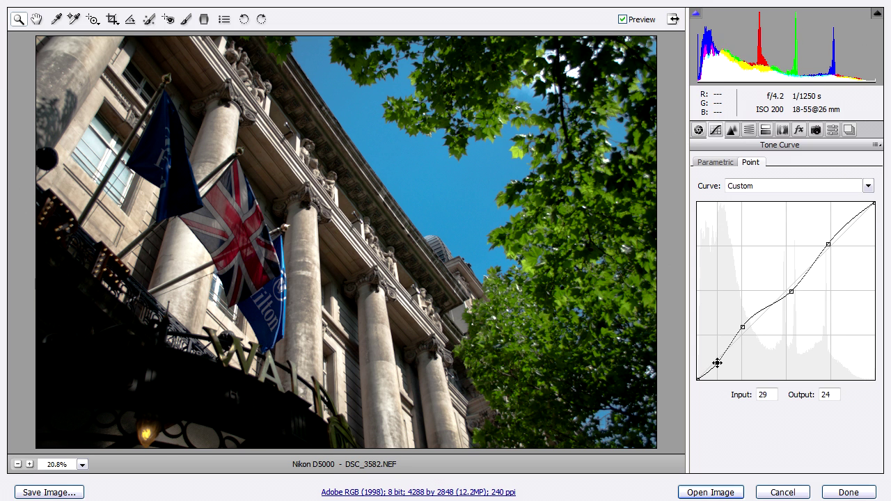
{"action": "left_click", "coordinate": [698, 130]}
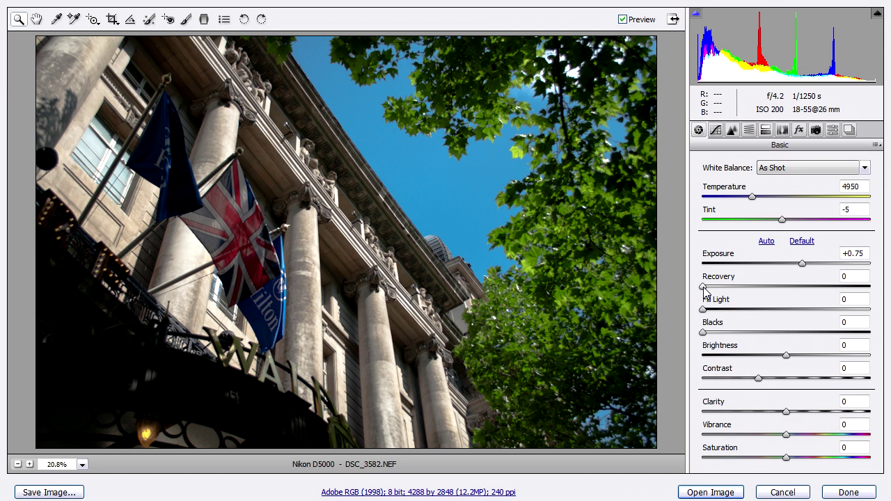
{"action": "left_click_drag", "start_coordinate": [705, 312], "coordinate": [709, 312]}
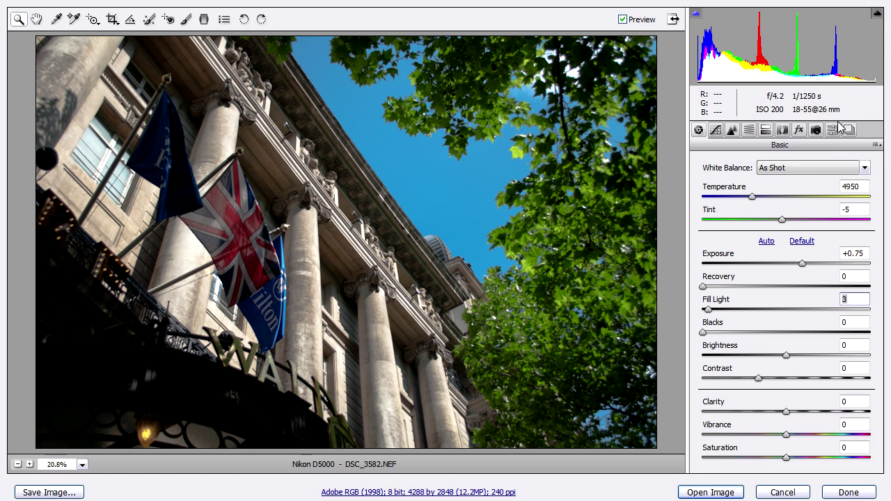
Step: In the Detail tab, view the photo at 100% around the Hilton flag and WA sign
{"action": "left_click", "coordinate": [734, 131]}
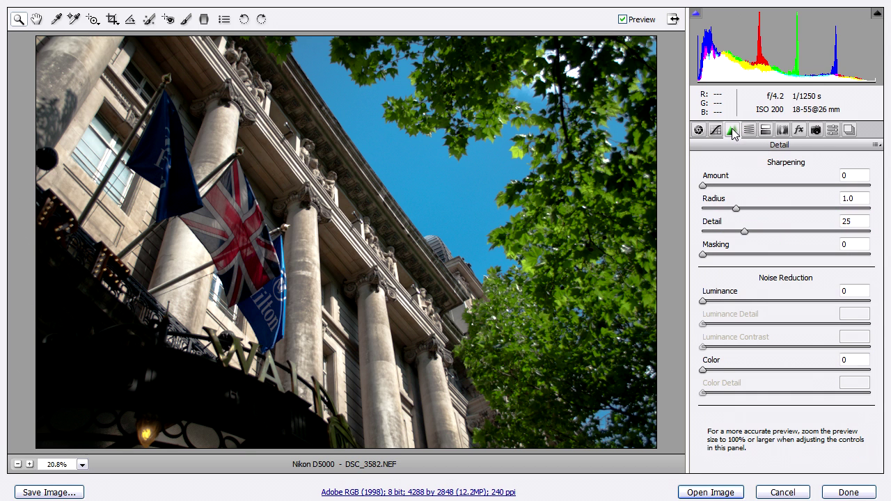
{"action": "left_click", "coordinate": [82, 465]}
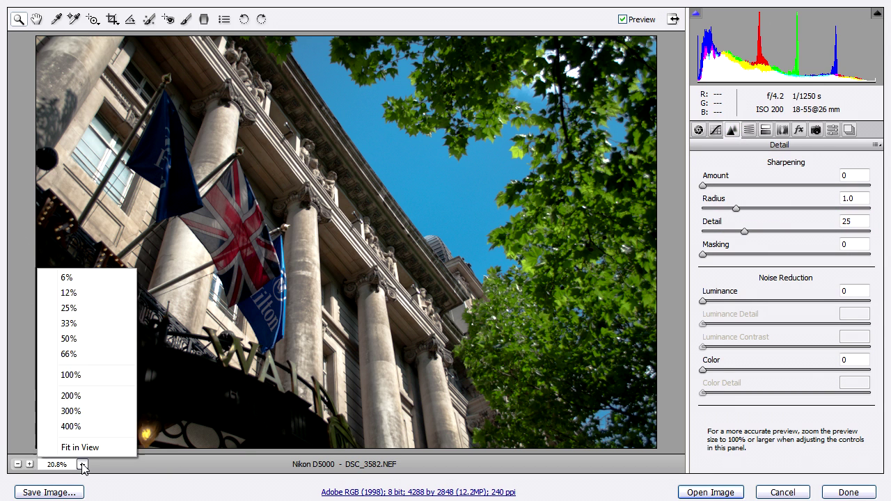
{"action": "left_click", "coordinate": [87, 376]}
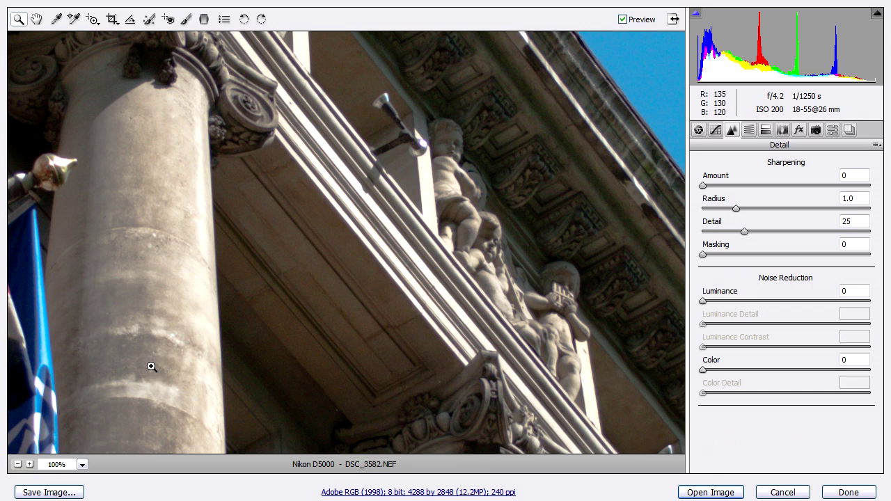
{"action": "left_click_drag", "start_coordinate": [159, 394], "coordinate": [533, 72]}
{"action": "left_click_drag", "start_coordinate": [314, 323], "coordinate": [428, 265]}
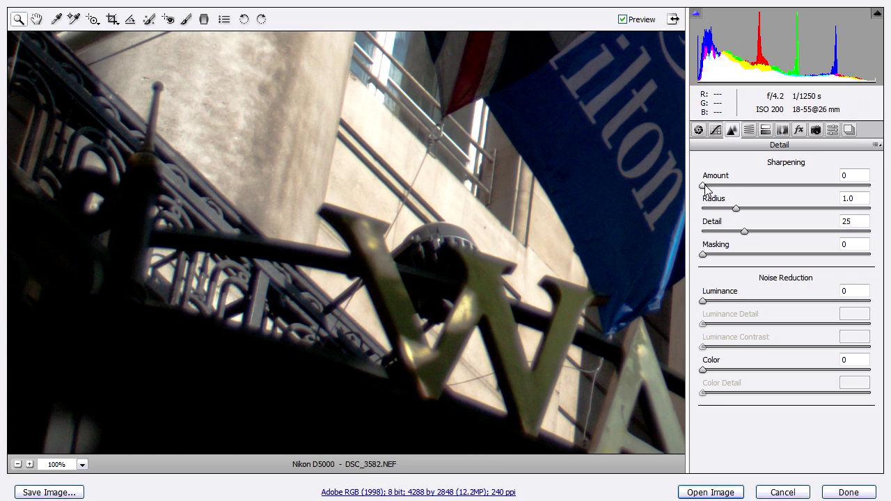
Step: At 200% zoom, set sharpening Amount to about 47, Color noise reduction 25 and Luminance 15
{"action": "left_click_drag", "start_coordinate": [704, 186], "coordinate": [864, 186]}
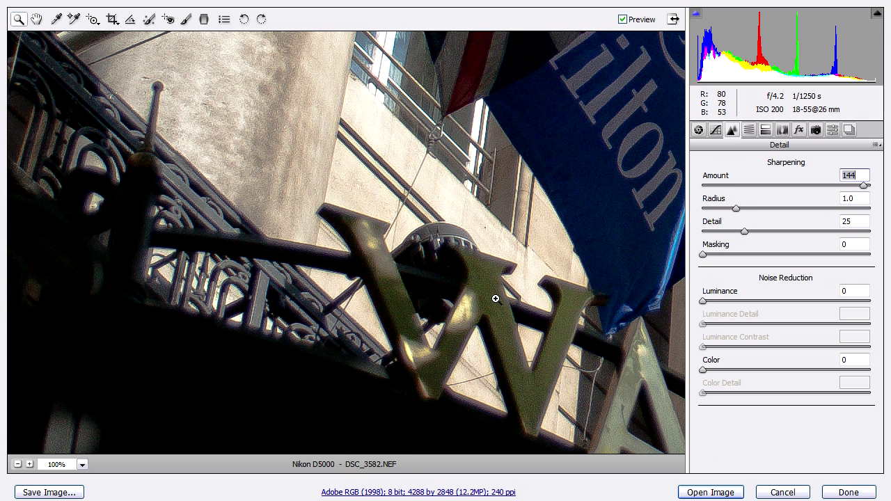
{"action": "left_click", "coordinate": [82, 465]}
{"action": "left_click", "coordinate": [99, 396]}
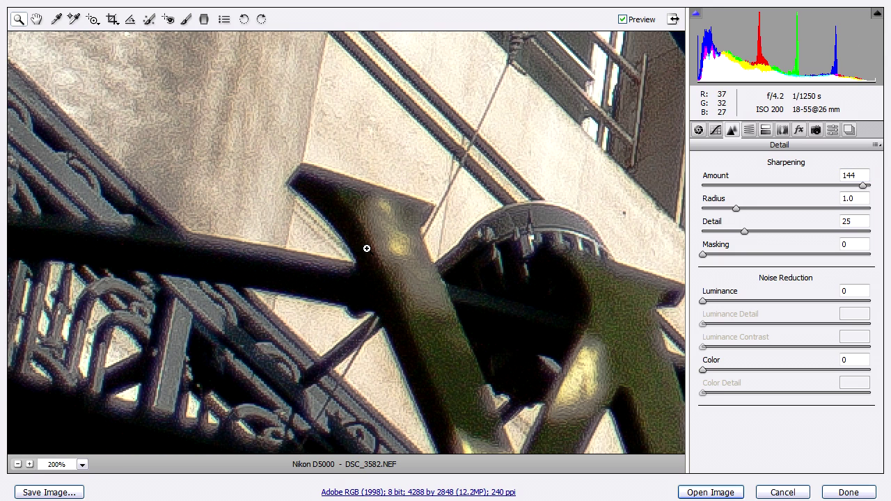
{"action": "left_click", "coordinate": [863, 186]}
{"action": "left_click_drag", "start_coordinate": [864, 188], "coordinate": [763, 188]}
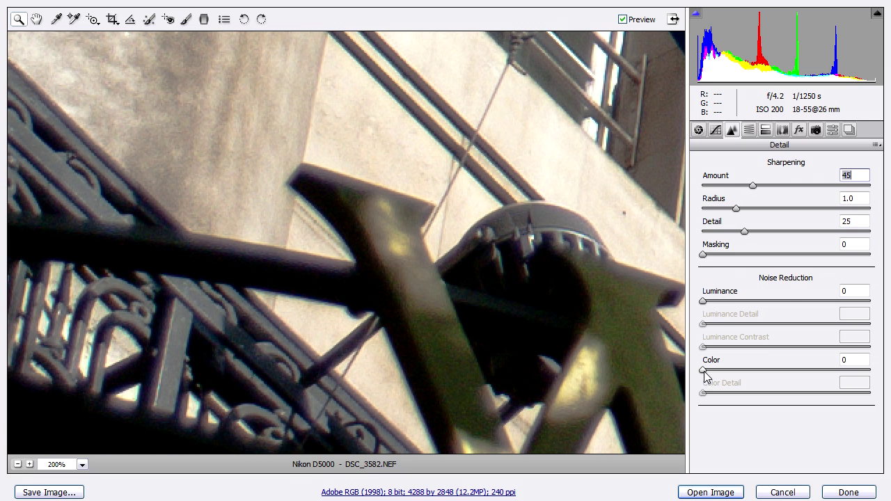
{"action": "left_click_drag", "start_coordinate": [703, 371], "coordinate": [752, 377]}
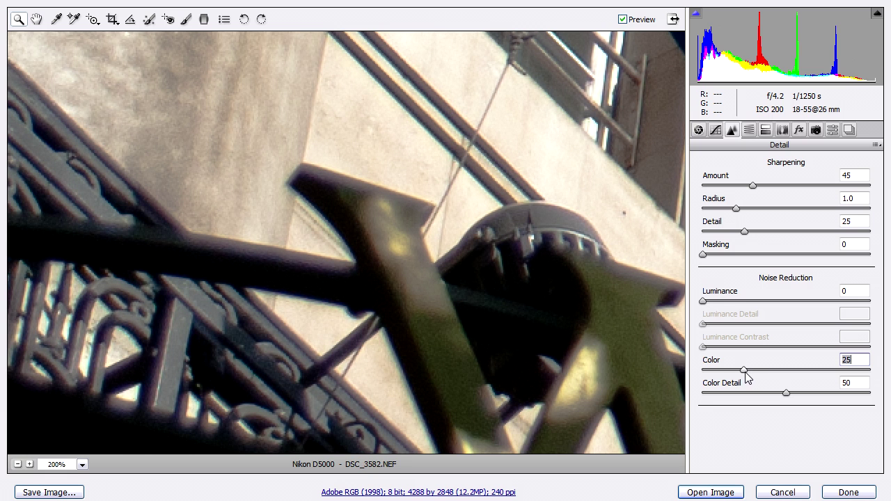
{"action": "left_click_drag", "start_coordinate": [703, 301], "coordinate": [727, 301]}
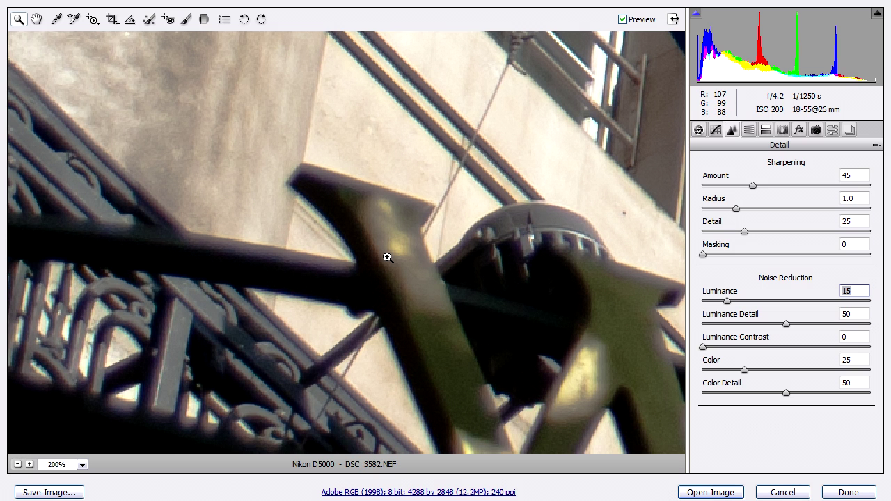
Step: Compare before and after with Preview, retest sharpening at 103, then settle on Amount 49
{"action": "left_click", "coordinate": [624, 20]}
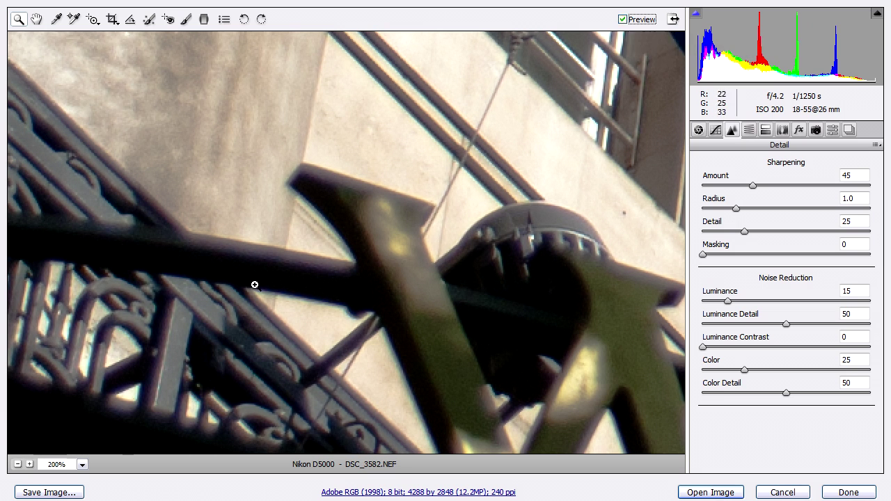
{"action": "left_click_drag", "start_coordinate": [753, 186], "coordinate": [879, 186]}
{"action": "left_click", "coordinate": [623, 20]}
{"action": "left_click", "coordinate": [623, 20]}
{"action": "left_click", "coordinate": [623, 20]}
{"action": "left_click", "coordinate": [623, 21]}
{"action": "left_click_drag", "start_coordinate": [869, 186], "coordinate": [759, 195]}
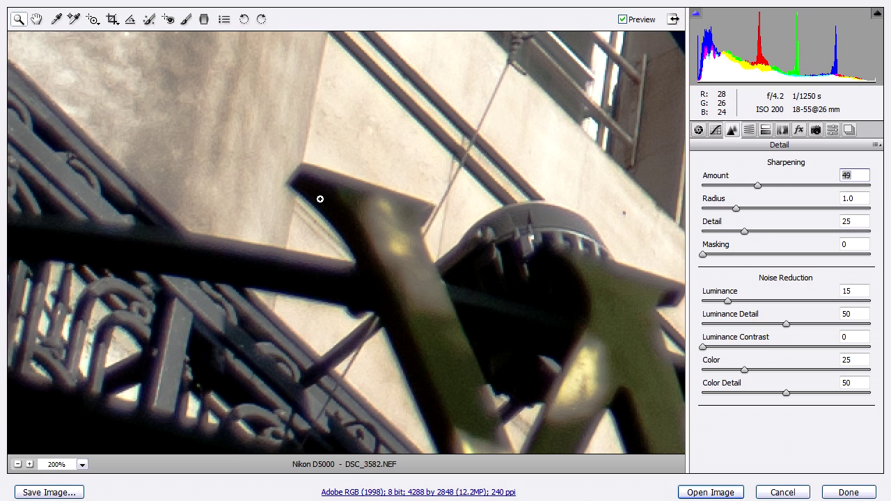
Step: Enable Lens Profile Corrections with Distortion and Vignetting at 0, comparing before and after with Preview
{"action": "left_click", "coordinate": [783, 131]}
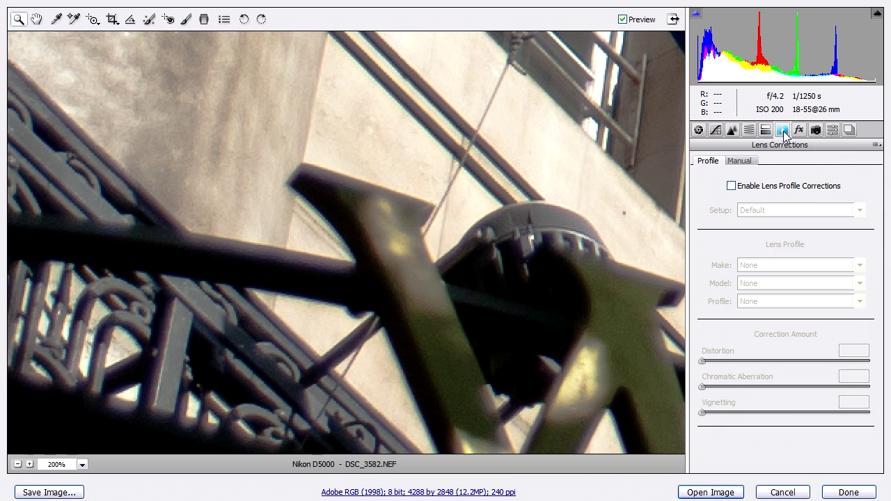
{"action": "left_click", "coordinate": [731, 186]}
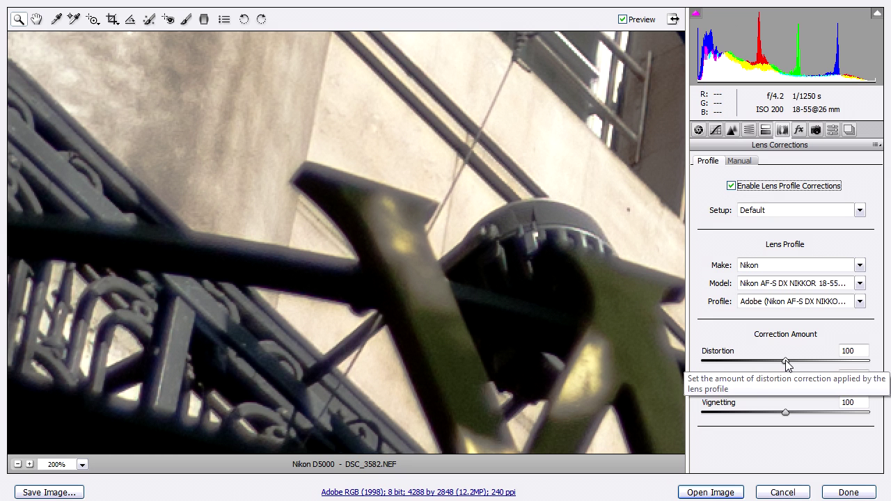
{"action": "left_click_drag", "start_coordinate": [787, 364], "coordinate": [670, 358]}
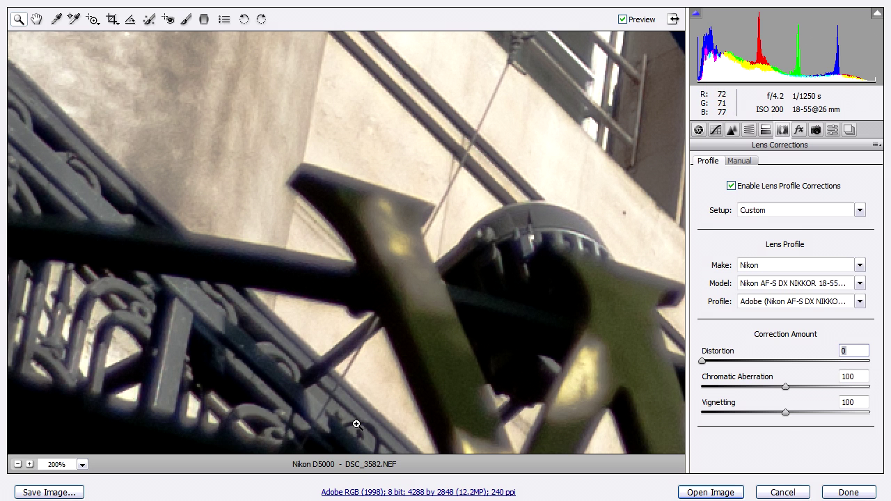
{"action": "left_click_drag", "start_coordinate": [785, 413], "coordinate": [678, 417]}
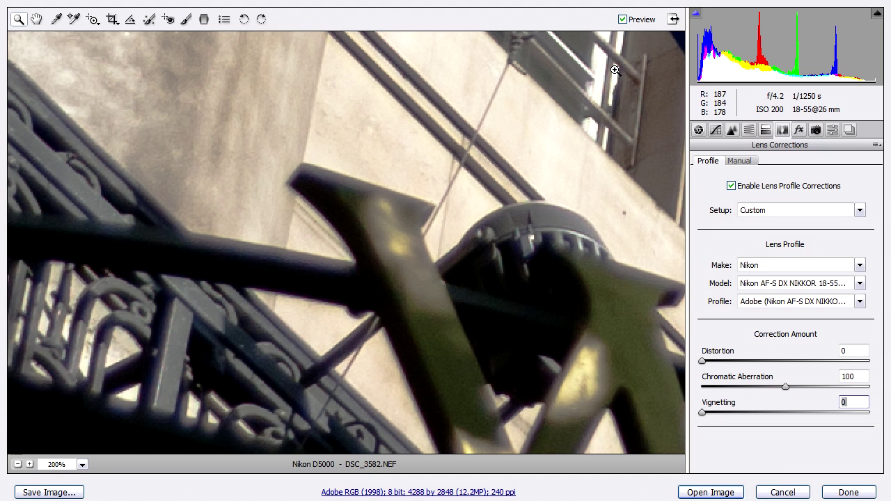
{"action": "left_click", "coordinate": [623, 19]}
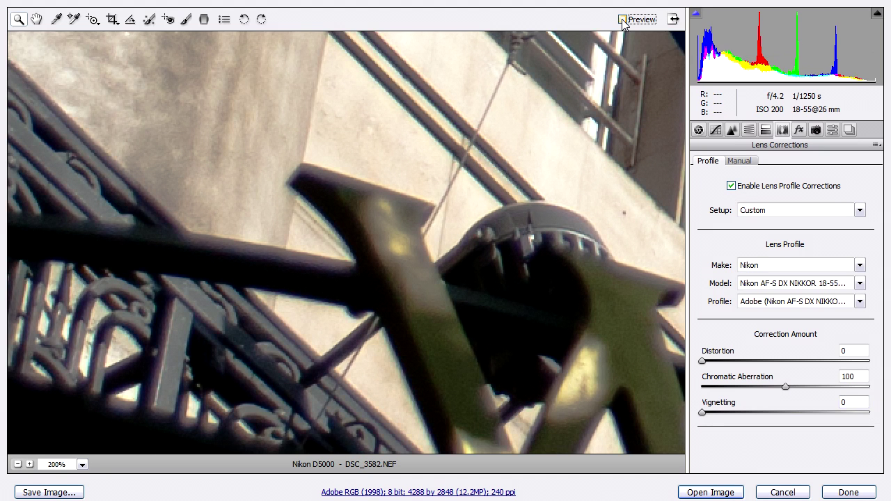
{"action": "left_click", "coordinate": [623, 20]}
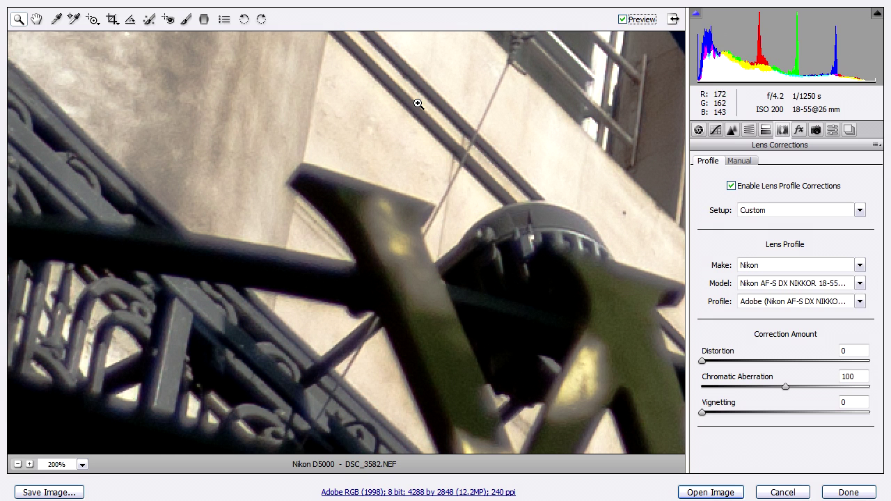
{"action": "left_click", "coordinate": [622, 21]}
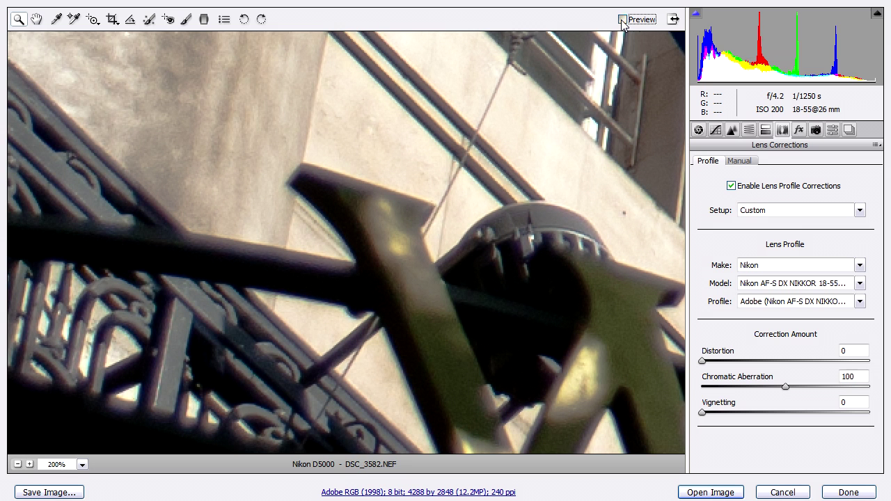
{"action": "left_click", "coordinate": [622, 20]}
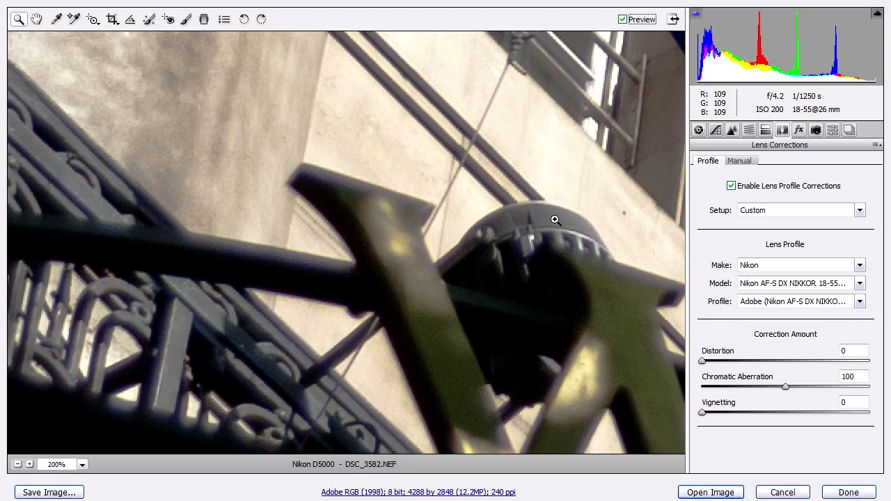
{"action": "left_click", "coordinate": [82, 464]}
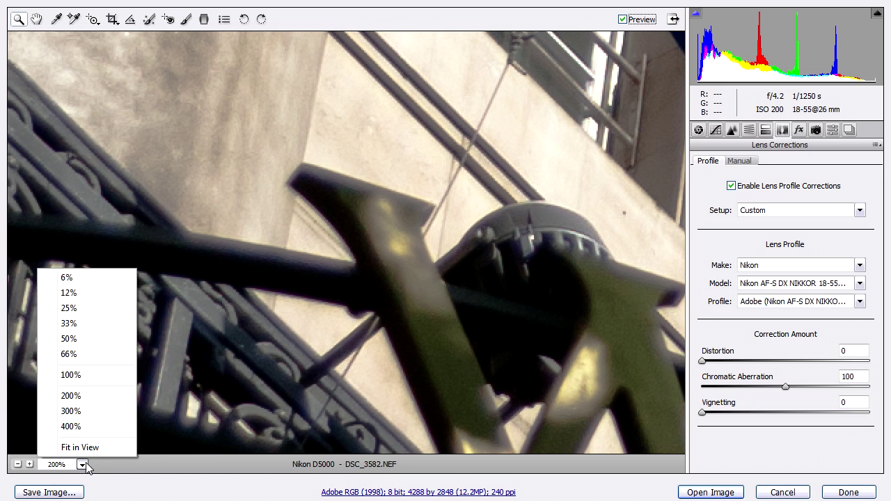
Step: Set the preview zoom to Fit in View to show the whole edited photo
{"action": "left_click", "coordinate": [83, 448]}
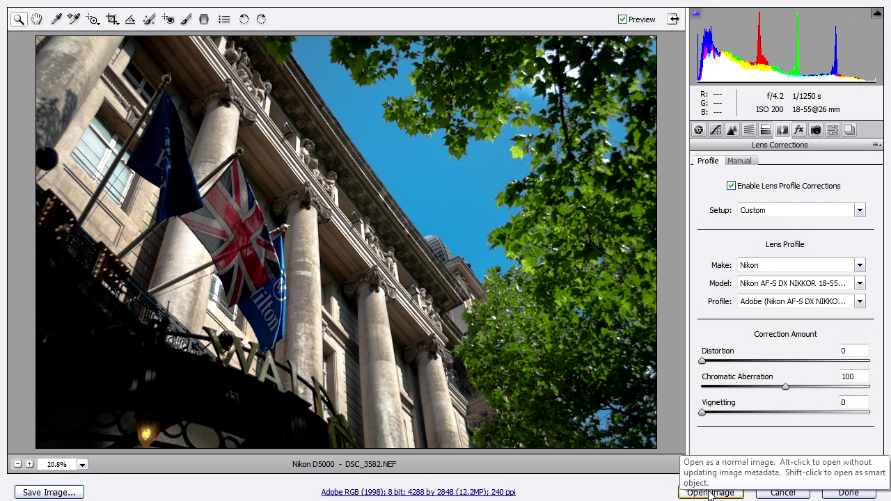
Step: Open the raw photo in Photoshop, keeping its embedded Adobe RGB (1998) profile
{"action": "left_click", "coordinate": [710, 493]}
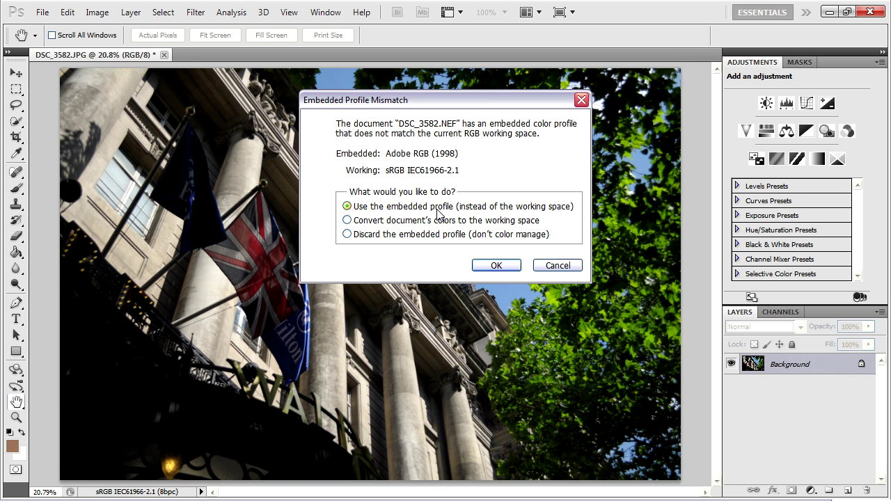
{"action": "left_click", "coordinate": [496, 266]}
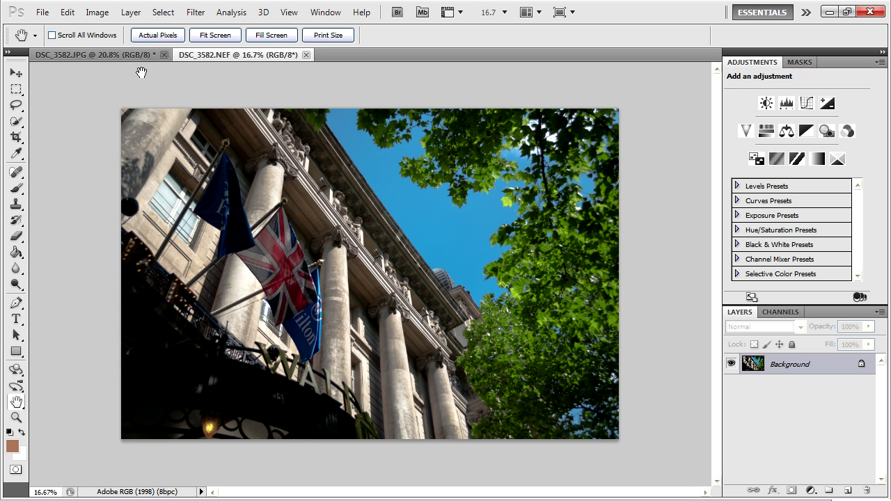
Step: Convert the image to the sRGB IEC61966-2.1 profile, comparing the result with Preview toggling
{"action": "left_click", "coordinate": [67, 13]}
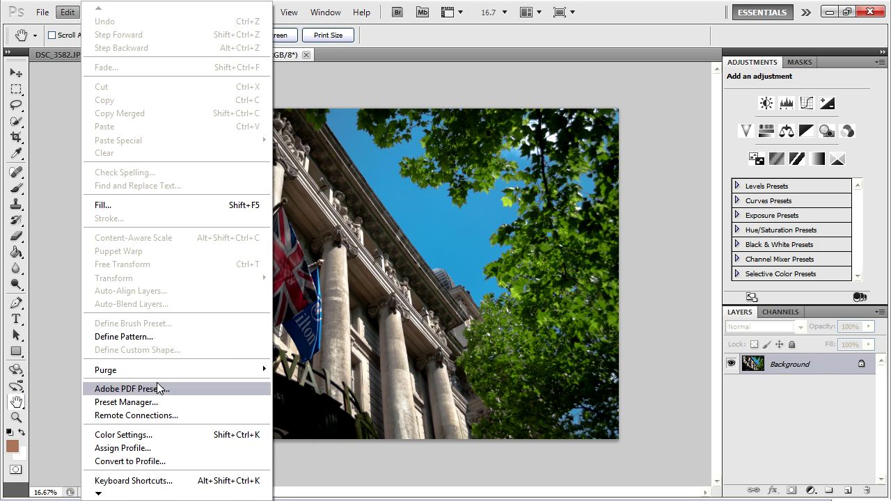
{"action": "left_click", "coordinate": [177, 462]}
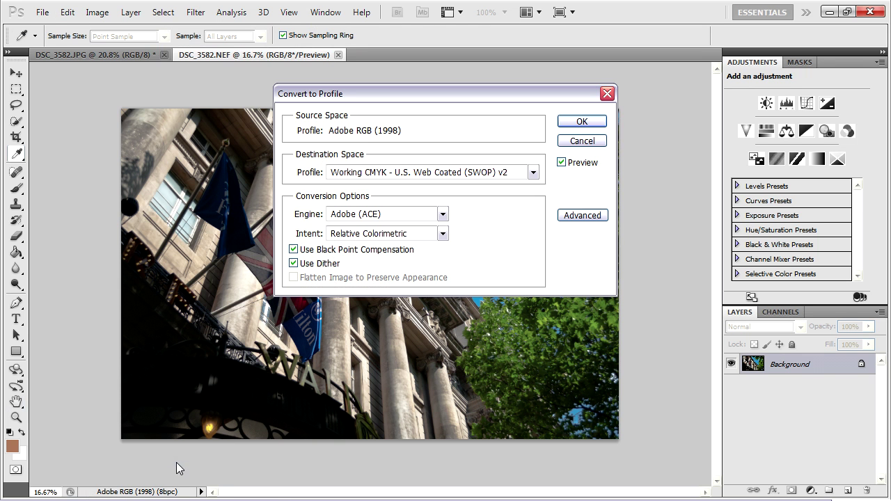
{"action": "left_click", "coordinate": [533, 174]}
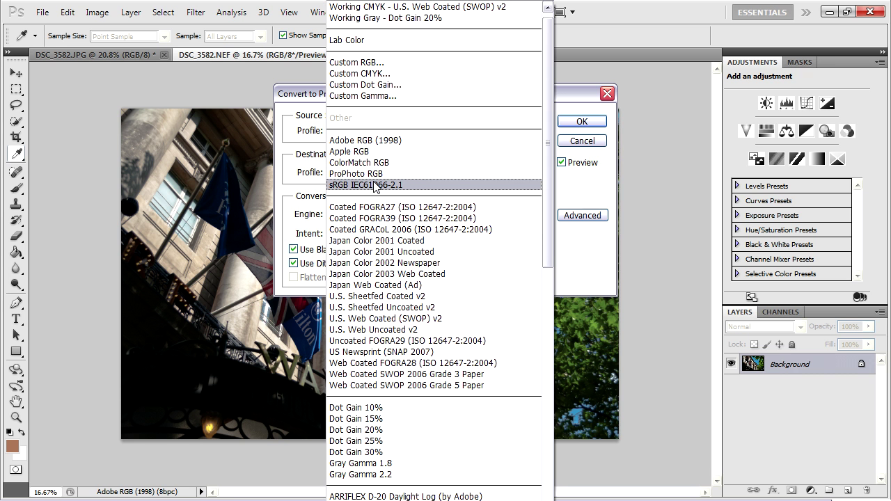
{"action": "left_click", "coordinate": [402, 185]}
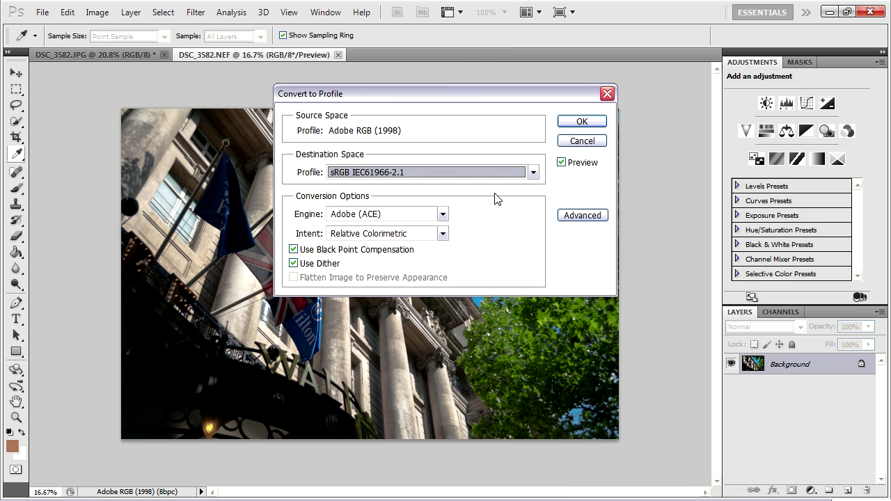
{"action": "left_click_drag", "start_coordinate": [466, 94], "coordinate": [676, 24]}
{"action": "left_click", "coordinate": [711, 115]}
{"action": "left_click", "coordinate": [710, 114]}
{"action": "left_click", "coordinate": [769, 94]}
{"action": "left_click", "coordinate": [770, 94]}
{"action": "left_click", "coordinate": [769, 94]}
{"action": "left_click", "coordinate": [768, 94]}
{"action": "left_click", "coordinate": [769, 94]}
{"action": "left_click", "coordinate": [769, 94]}
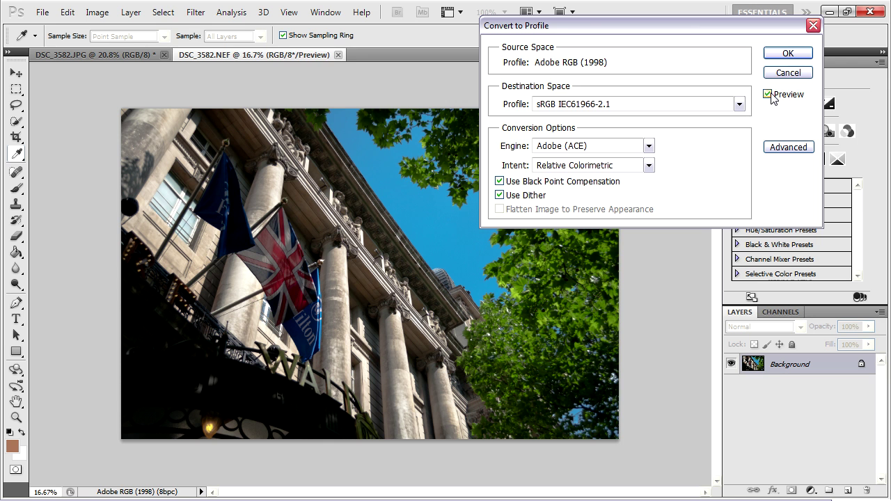
{"action": "left_click", "coordinate": [786, 54]}
{"action": "key", "text": "h"}
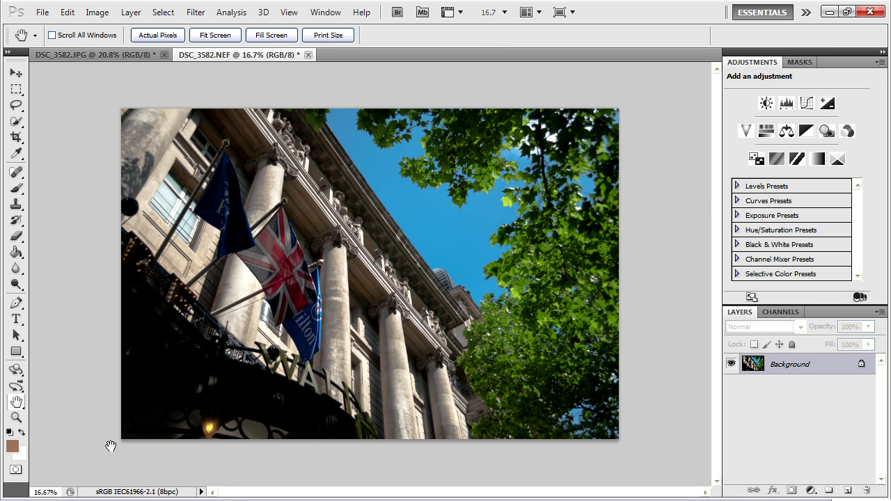
Step: Start a Save As into the photographs > edited folder with TIFF as the format
{"action": "left_click", "coordinate": [43, 12]}
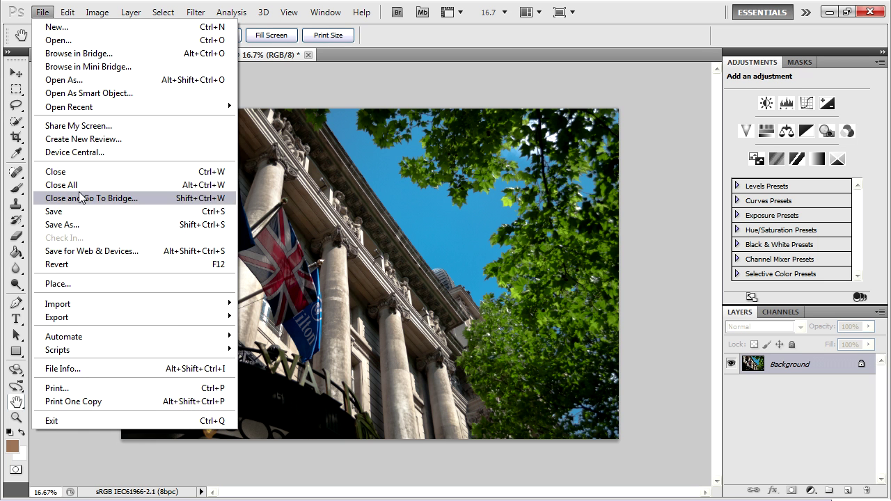
{"action": "left_click", "coordinate": [95, 225]}
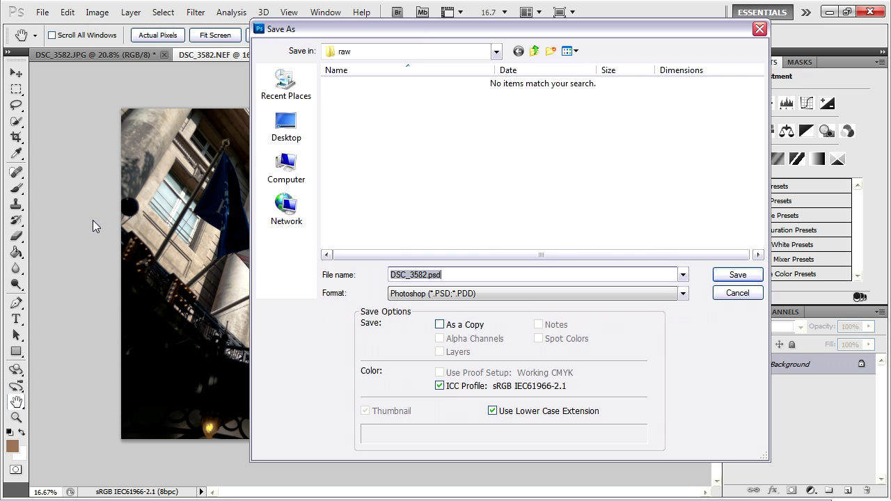
{"action": "left_click", "coordinate": [534, 51]}
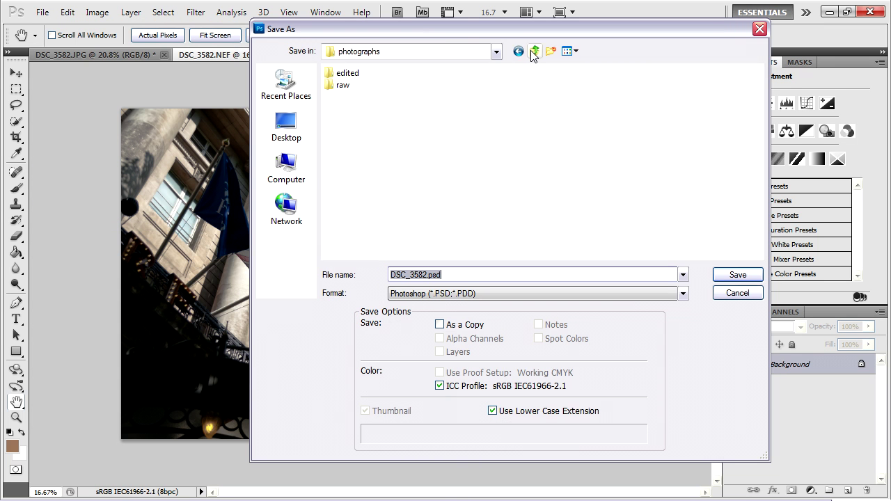
{"action": "double_click", "coordinate": [348, 73]}
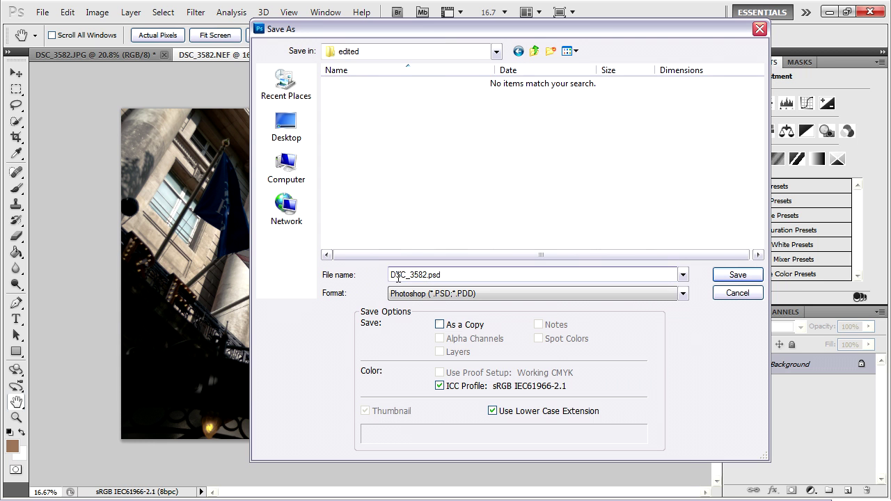
{"action": "left_click", "coordinate": [420, 295]}
{"action": "left_click", "coordinate": [421, 295]}
{"action": "left_click", "coordinate": [445, 481]}
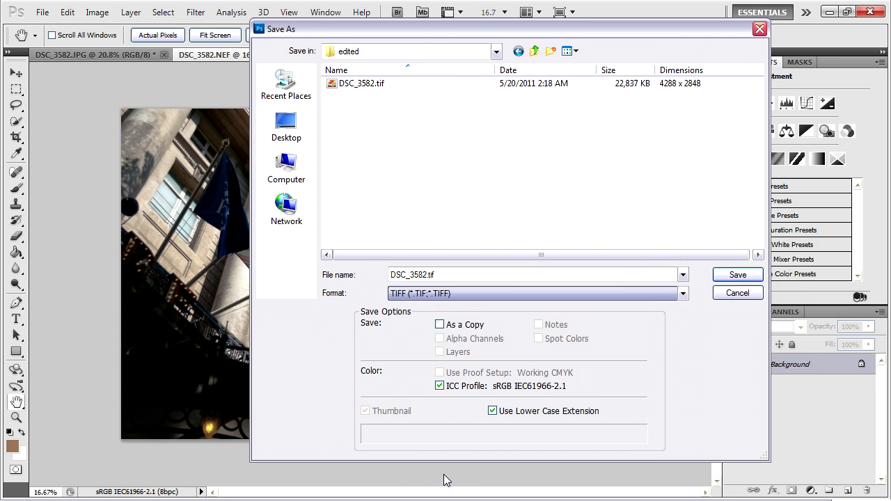
Step: Name the file DSC_3582_v2.tif and save it with LZW compression
{"action": "double_click", "coordinate": [417, 274]}
{"action": "left_click", "coordinate": [428, 275]}
{"action": "key", "text": "Delete"}
{"action": "type", "text": "_"}
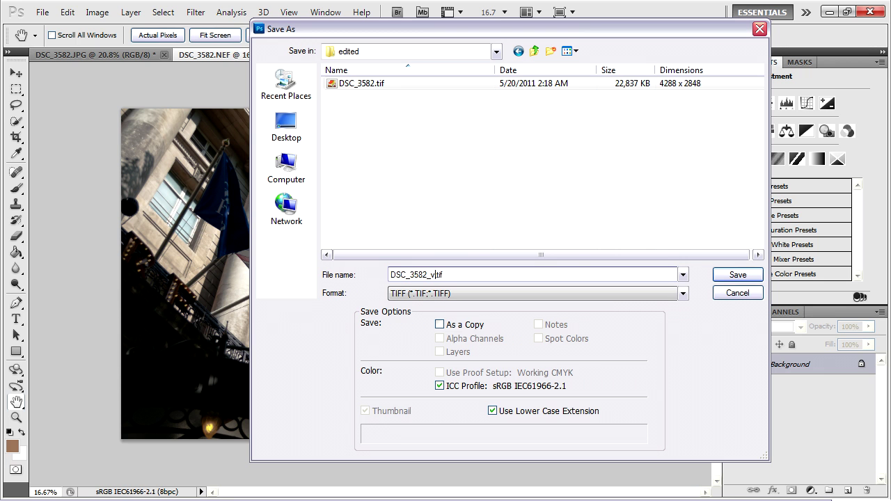
{"action": "type", "text": "v2."}
{"action": "left_click", "coordinate": [753, 276]}
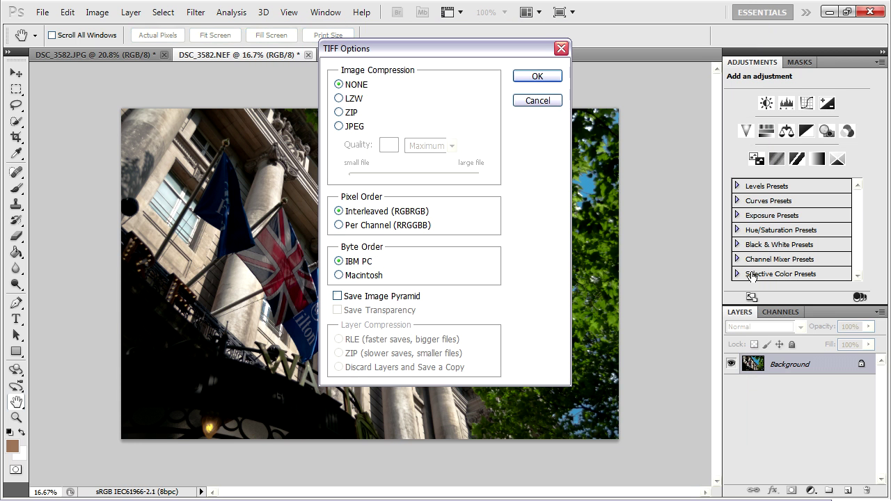
{"action": "left_click", "coordinate": [341, 100]}
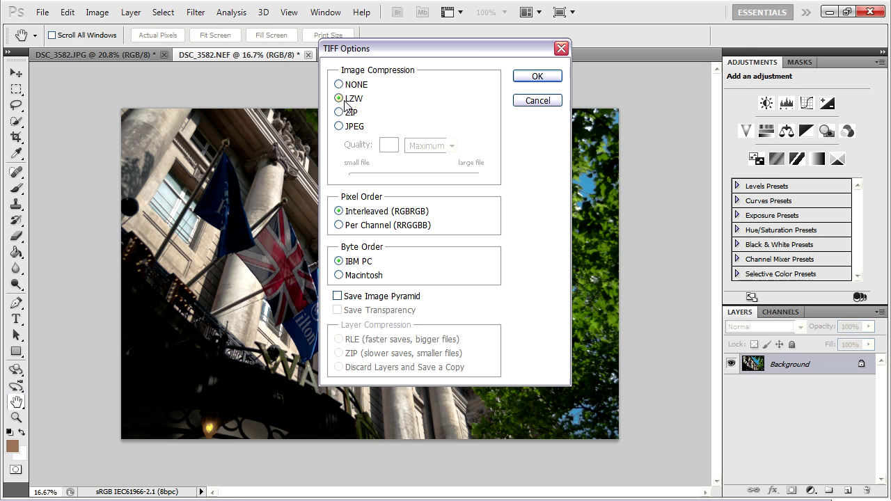
{"action": "left_click", "coordinate": [537, 76]}
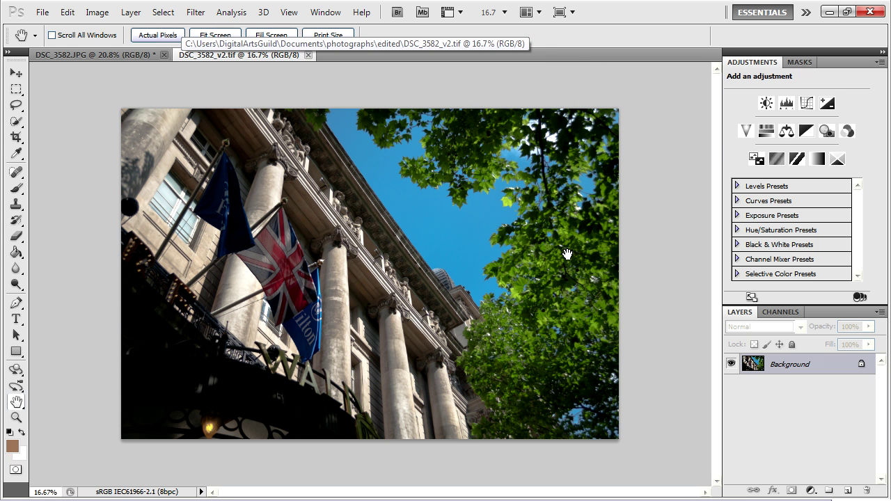
Step: Zoom the view to 25% and open Save for Web & Devices, accepting the size warning
{"action": "left_click", "coordinate": [16, 418]}
{"action": "left_click", "coordinate": [212, 342]}
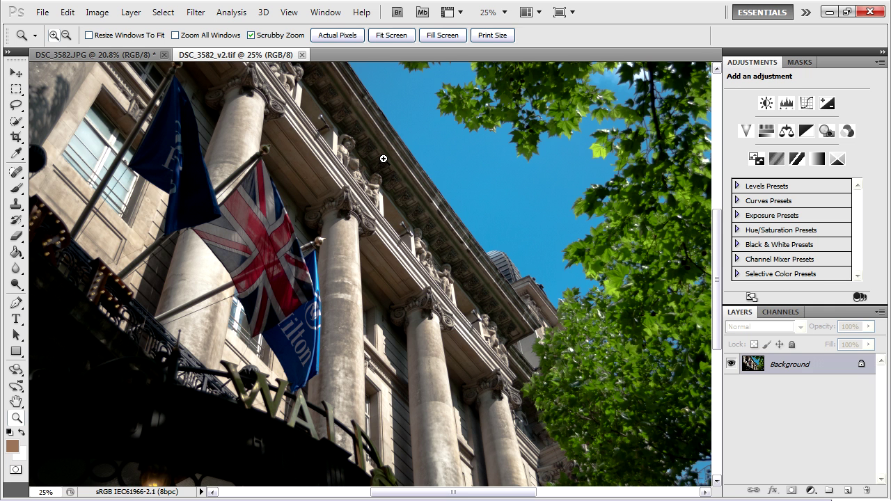
{"action": "left_click", "coordinate": [43, 13]}
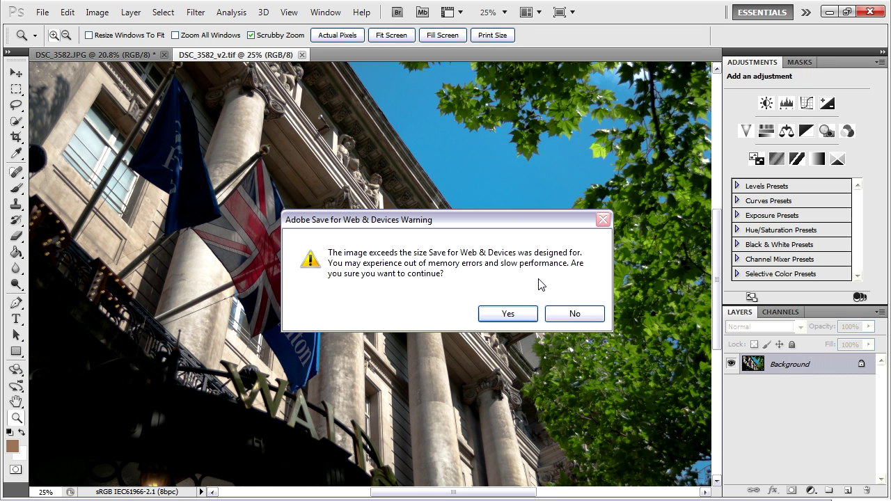
{"action": "left_click", "coordinate": [492, 318]}
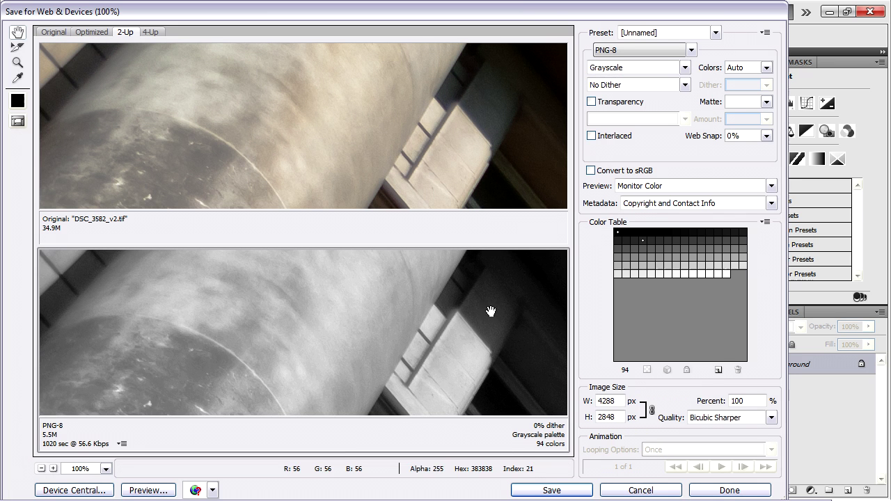
Step: Choose PNG-24 at 800 px width, then pan the previews to the flags and entrance sign
{"action": "left_click", "coordinate": [653, 50]}
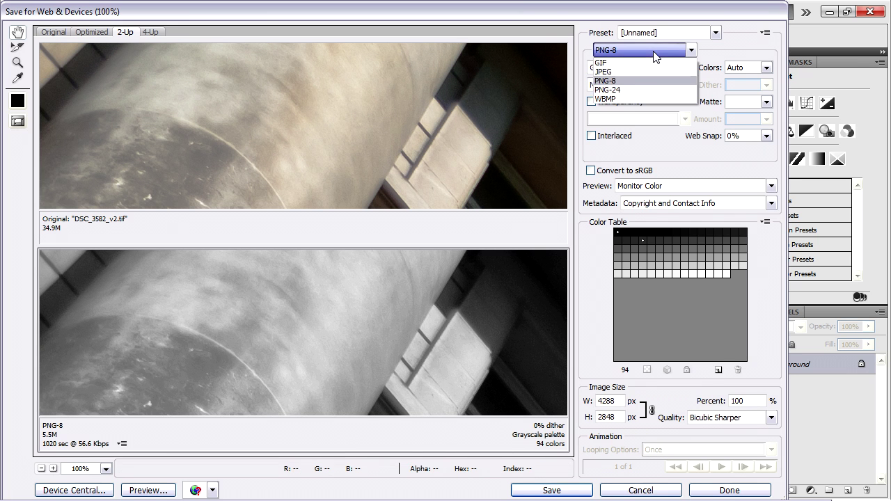
{"action": "left_click", "coordinate": [645, 89]}
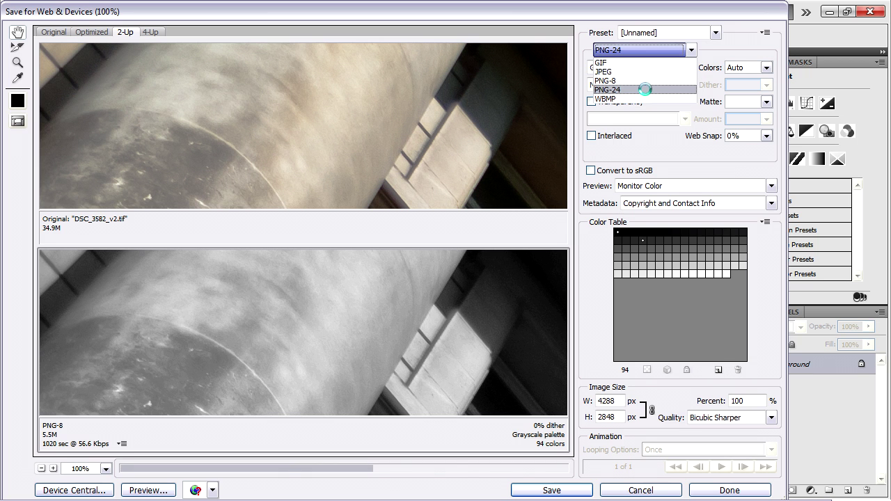
{"action": "double_click", "coordinate": [621, 401]}
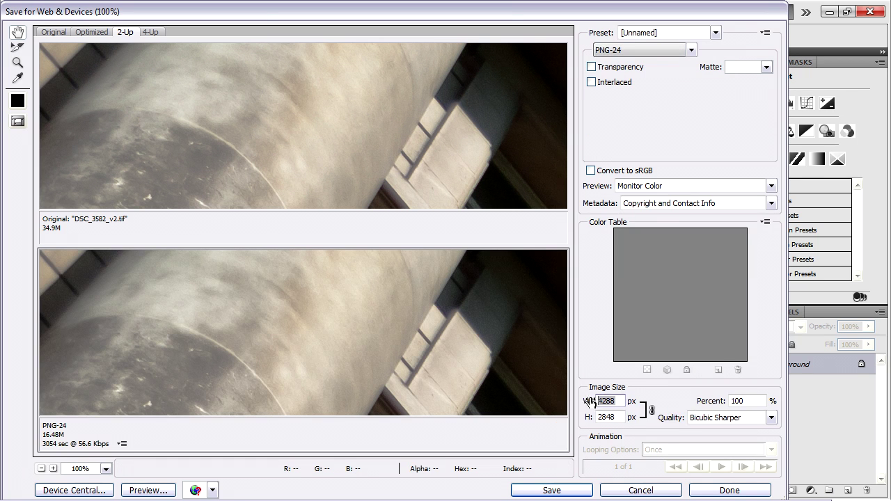
{"action": "type", "text": "800"}
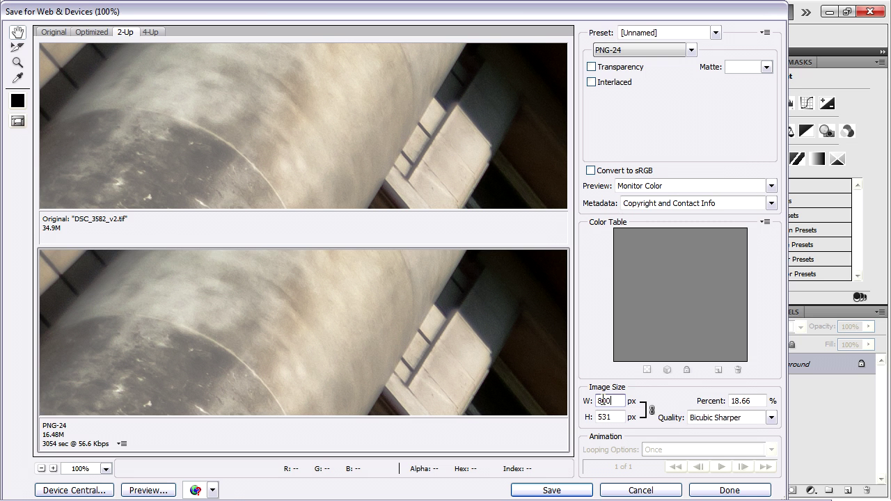
{"action": "key", "text": "Tab"}
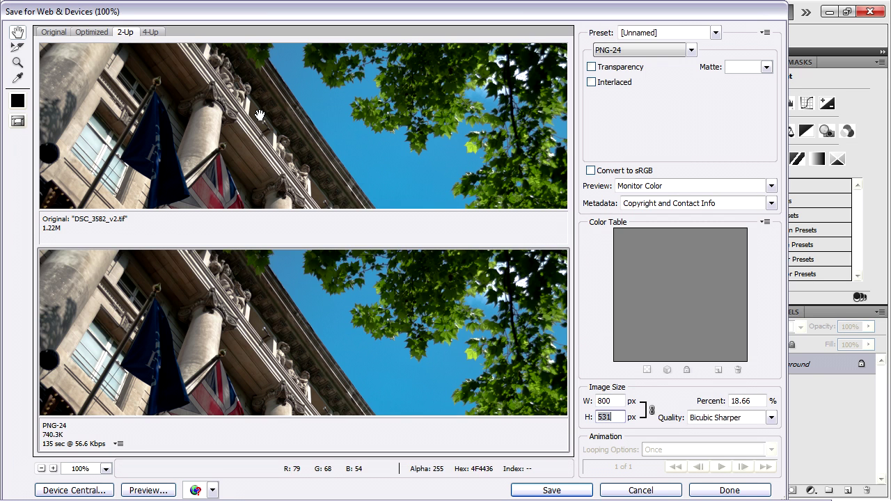
{"action": "left_click_drag", "start_coordinate": [331, 164], "coordinate": [237, 139]}
{"action": "left_click_drag", "start_coordinate": [240, 191], "coordinate": [366, 92]}
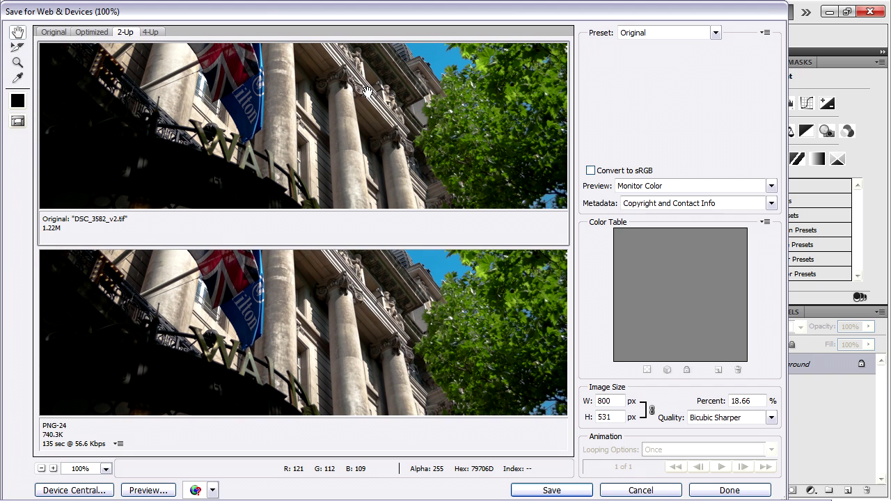
Step: Save the PNG in My Documents > photographs > edited as DSC_3582_v2_800x531.png
{"action": "left_click", "coordinate": [549, 491]}
{"action": "double_click", "coordinate": [118, 149]}
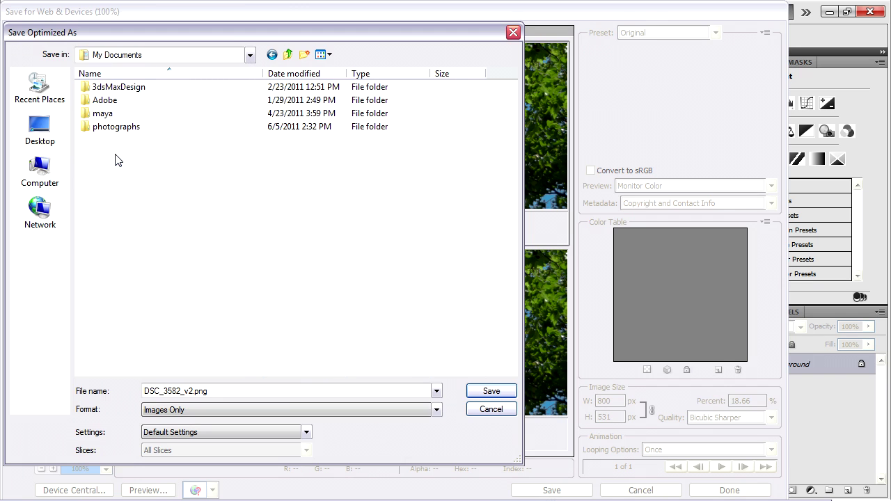
{"action": "double_click", "coordinate": [108, 128]}
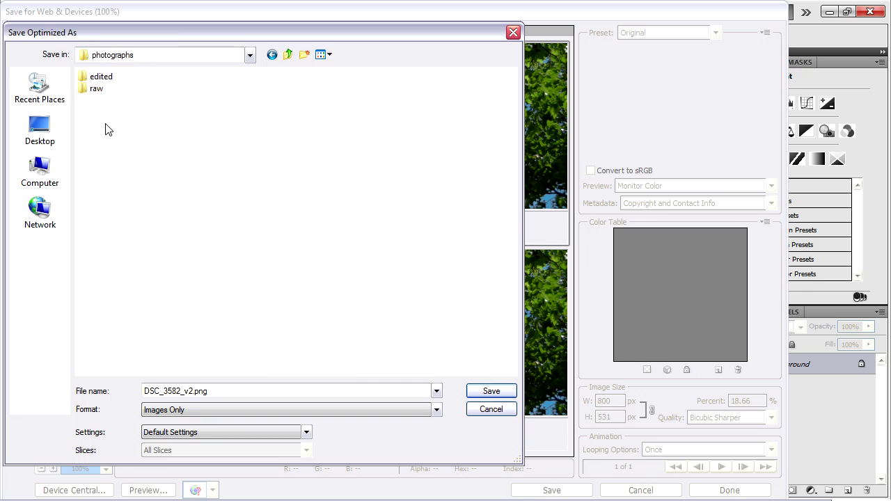
{"action": "double_click", "coordinate": [97, 77]}
{"action": "left_click", "coordinate": [193, 391]}
{"action": "type", "text": "_"}
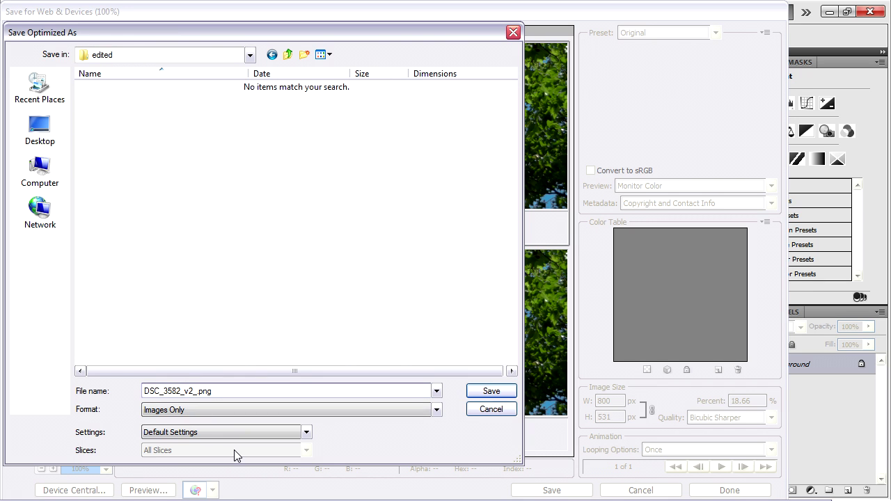
{"action": "type", "text": "800x531"}
{"action": "key", "text": "Return"}
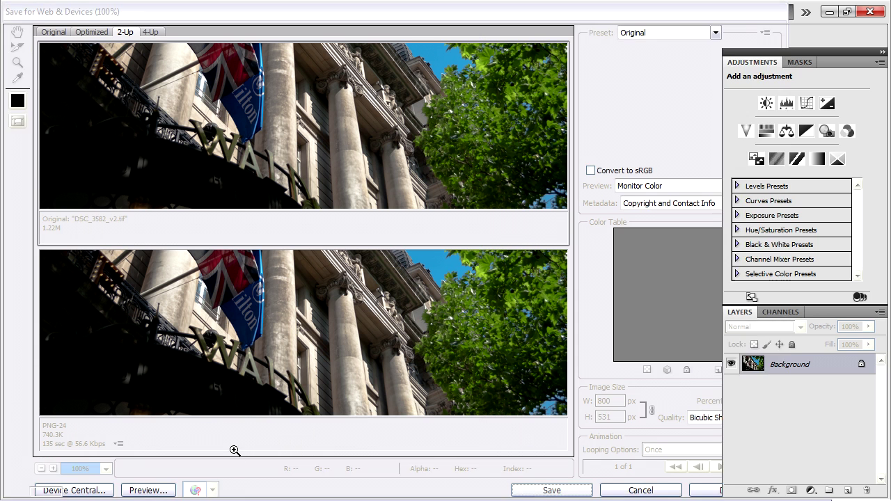